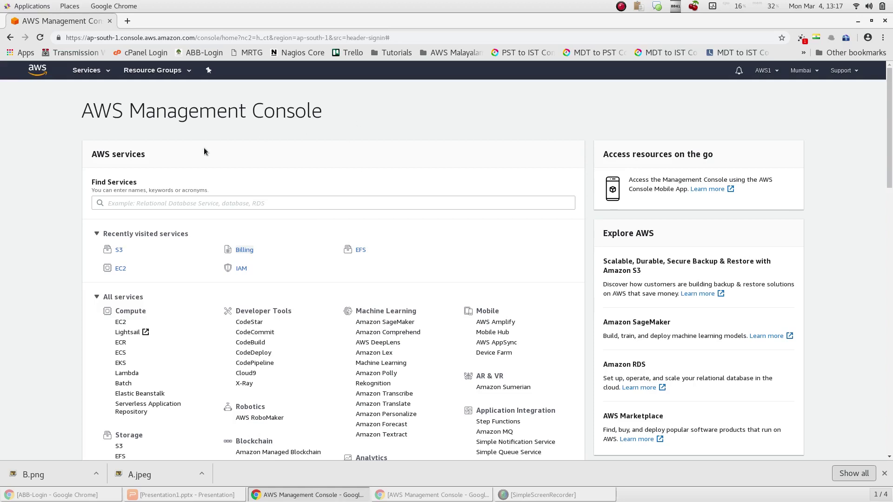
- Open the S3 service from the storage services and check its region list
{"action": "scroll", "coordinate": [108, 163], "scroll_direction": "down", "scroll_amount": 3}
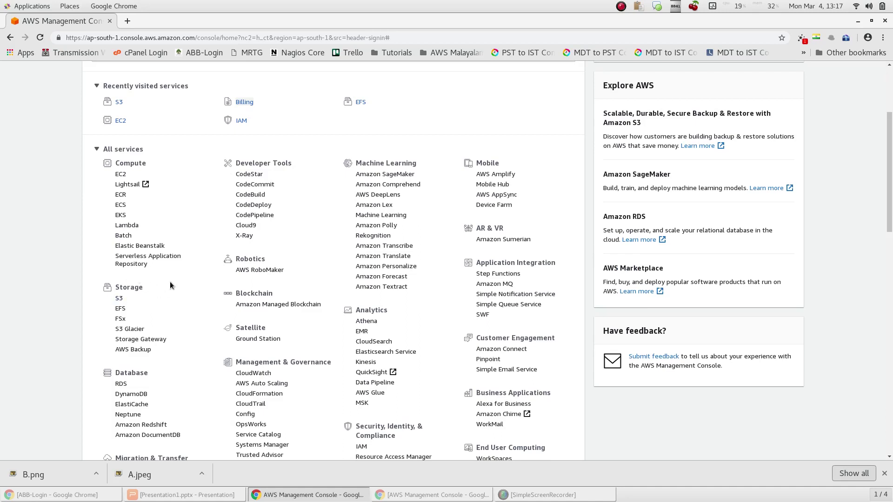
{"action": "left_click", "coordinate": [121, 300]}
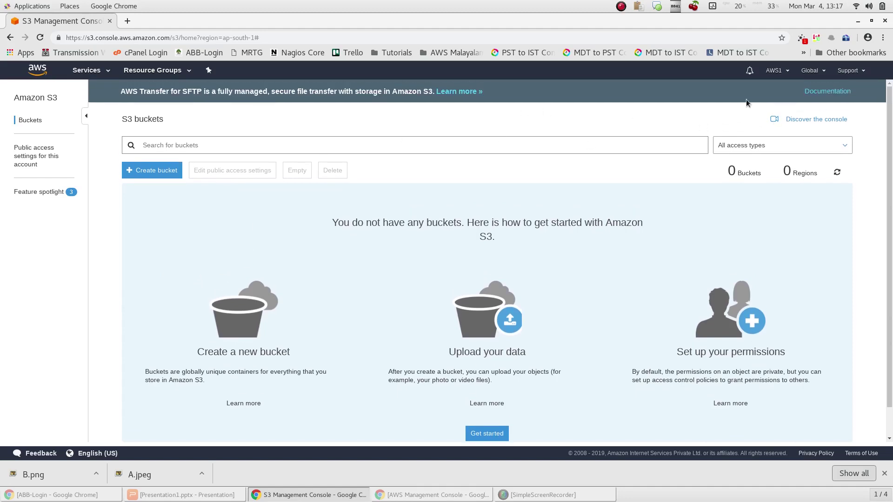
{"action": "left_click", "coordinate": [819, 70]}
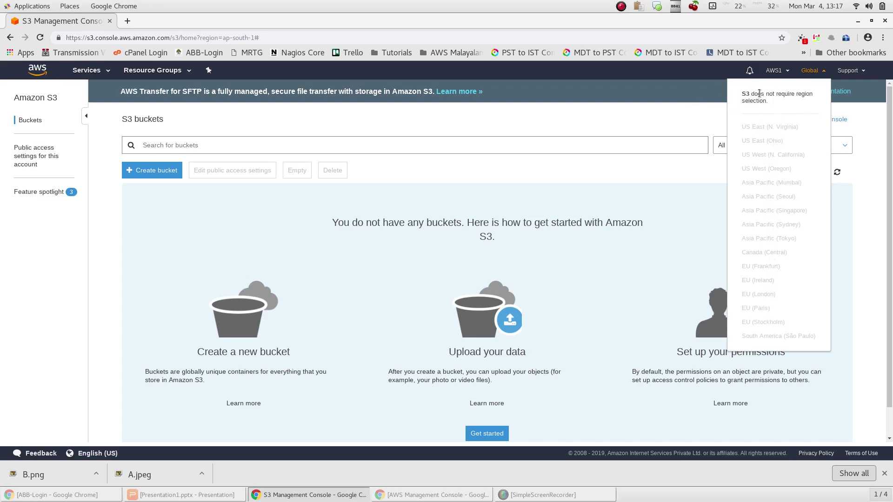
{"action": "left_click", "coordinate": [196, 207]}
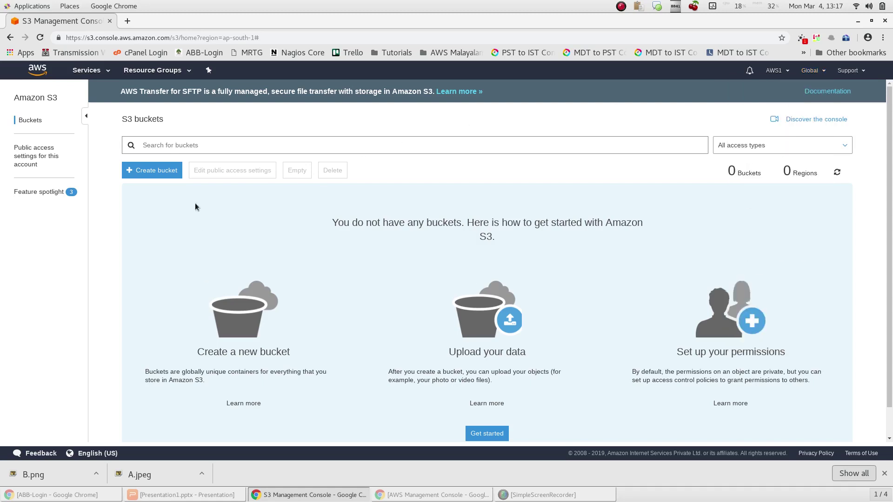
- Start creating a new S3 bucket and name it techtvm123bucket
{"action": "left_click", "coordinate": [145, 174]}
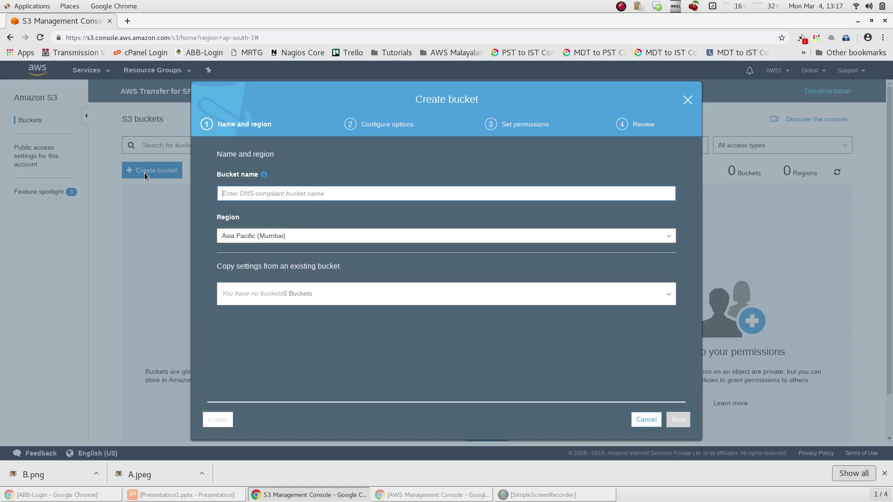
{"action": "left_click", "coordinate": [323, 191]}
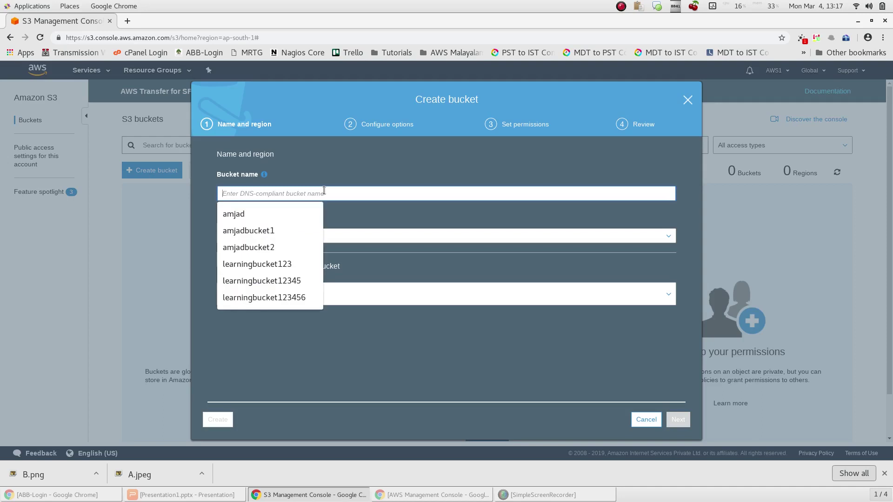
{"action": "left_click", "coordinate": [371, 205]}
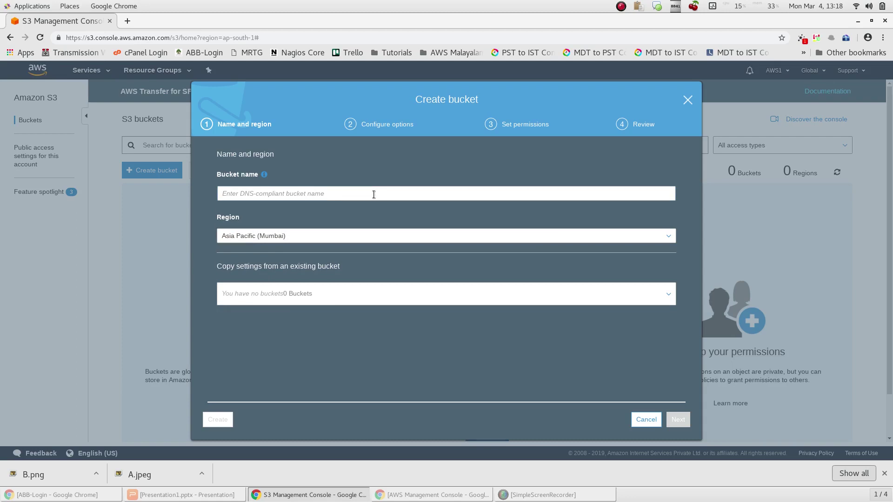
{"action": "left_click", "coordinate": [373, 194]}
{"action": "type", "text": "te"}
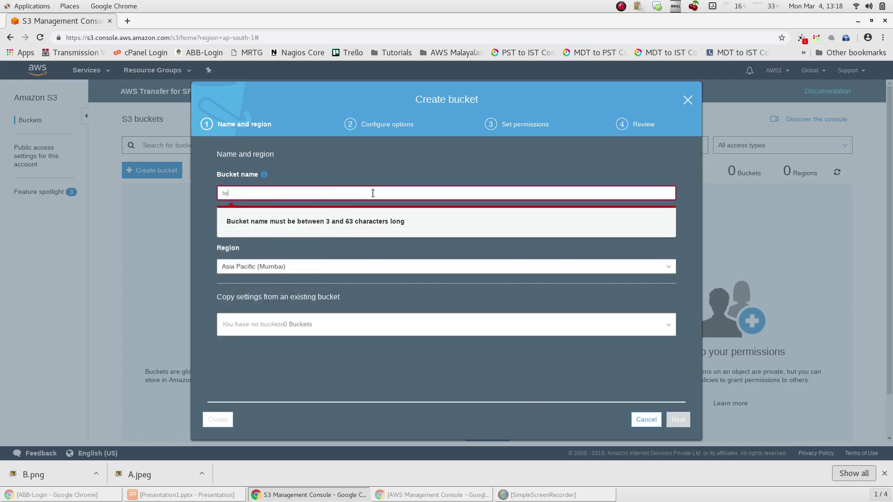
{"action": "type", "text": "chtvm123bucket"}
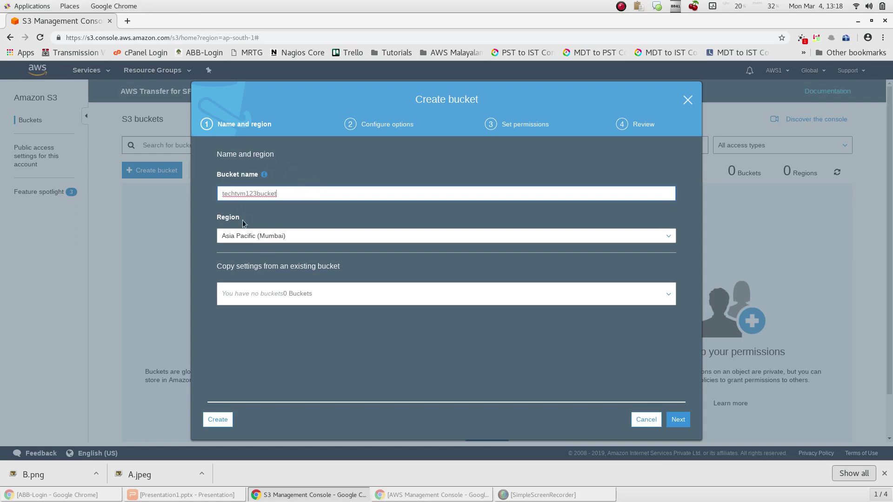
- Choose Asia Pacific (Mumbai) as the bucket's region and continue to the configuration options
{"action": "left_click", "coordinate": [289, 239]}
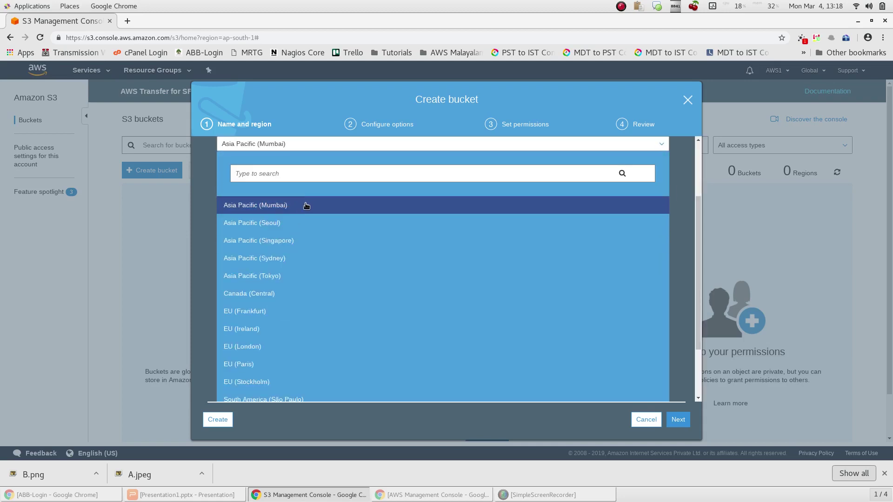
{"action": "left_click", "coordinate": [274, 210]}
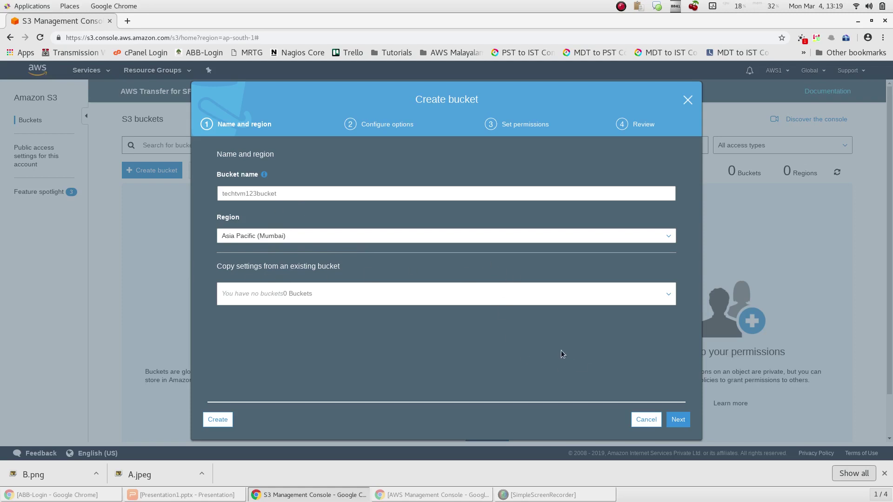
{"action": "left_click", "coordinate": [675, 420]}
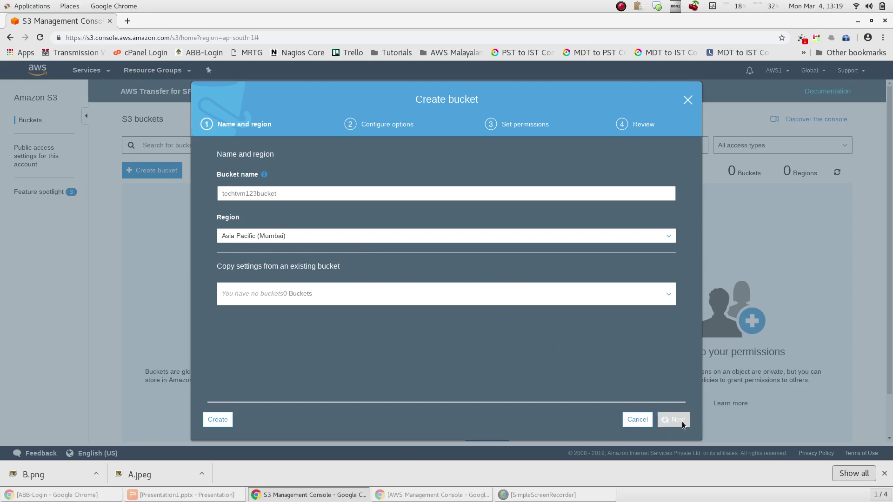
- Examine the new bucket's versioning, logging, tags, default encryption, object lock and CloudWatch metrics options
{"action": "scroll", "coordinate": [368, 293], "scroll_direction": "down", "scroll_amount": 2}
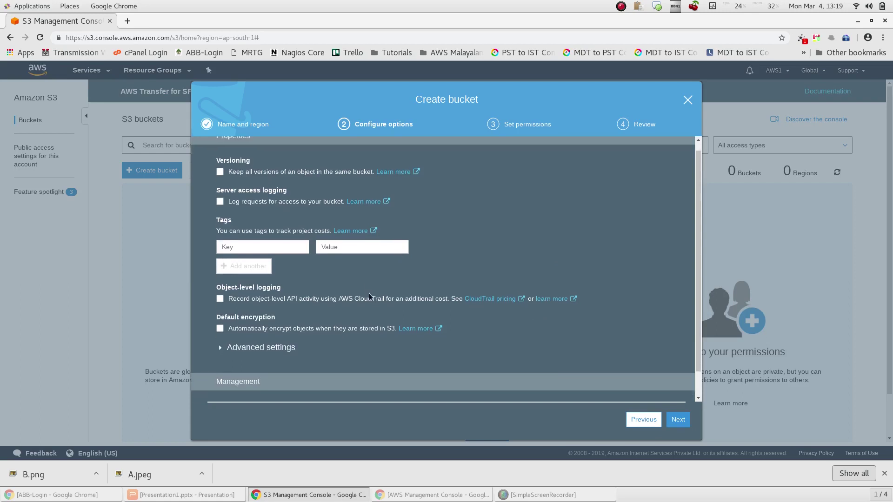
{"action": "scroll", "coordinate": [364, 297], "scroll_direction": "up", "scroll_amount": 2}
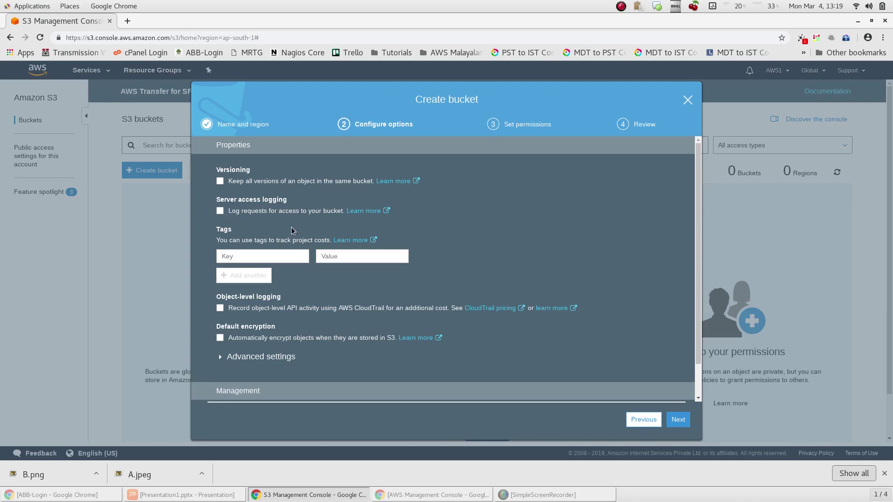
{"action": "scroll", "coordinate": [280, 214], "scroll_direction": "down", "scroll_amount": 1}
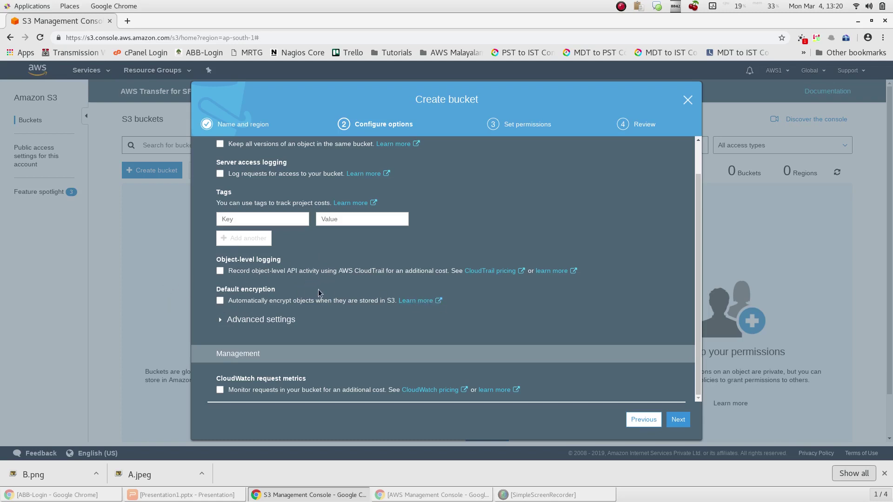
{"action": "left_click", "coordinate": [222, 302]}
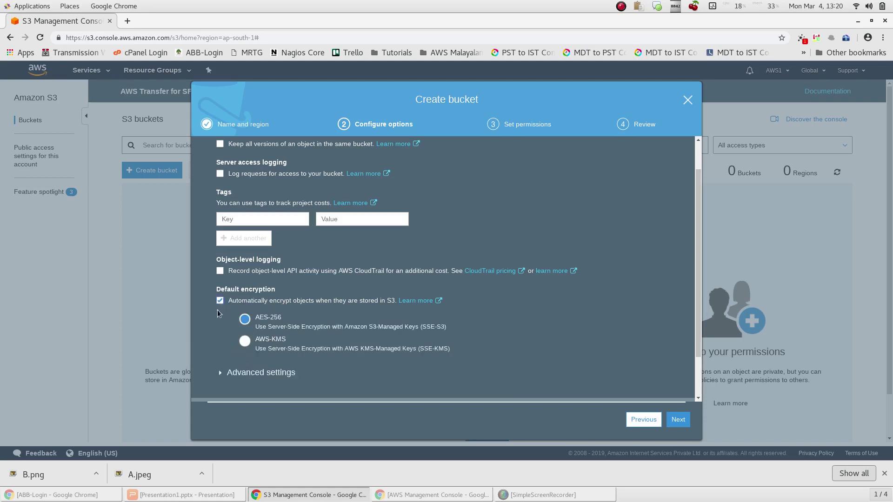
{"action": "left_click", "coordinate": [221, 302]}
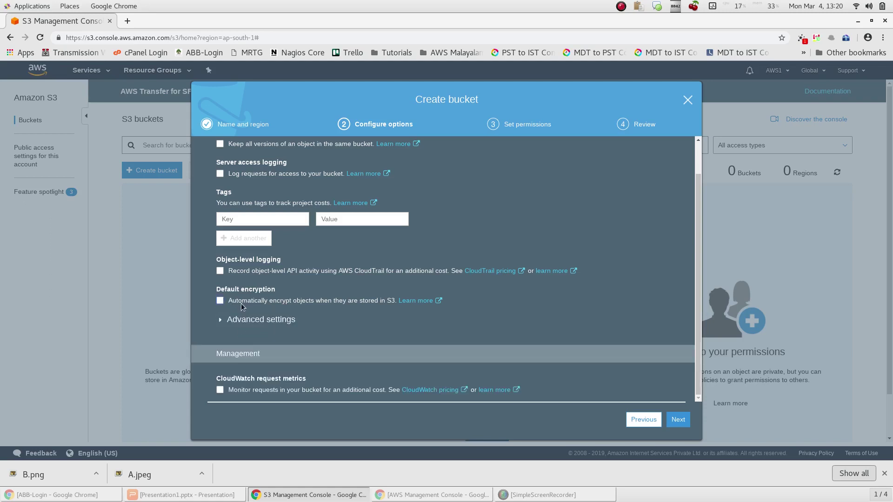
{"action": "left_click", "coordinate": [269, 317]}
{"action": "scroll", "coordinate": [336, 306], "scroll_direction": "down", "scroll_amount": 1}
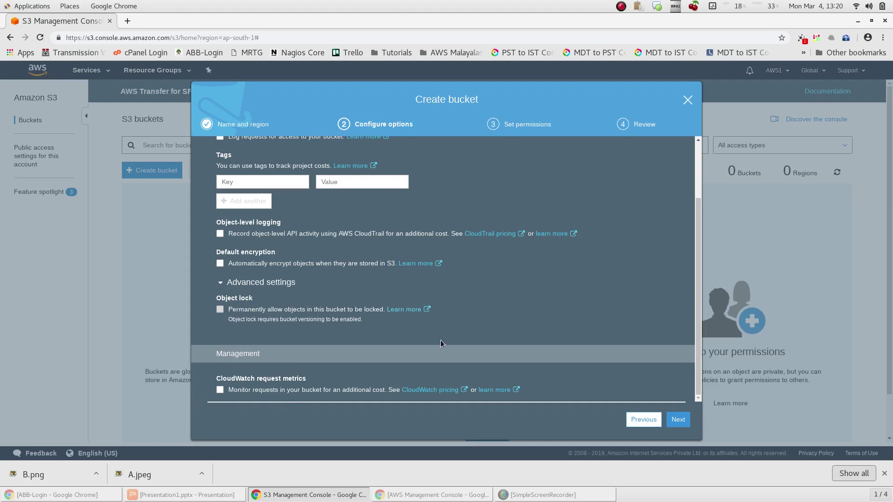
{"action": "scroll", "coordinate": [440, 339], "scroll_direction": "up", "scroll_amount": 3}
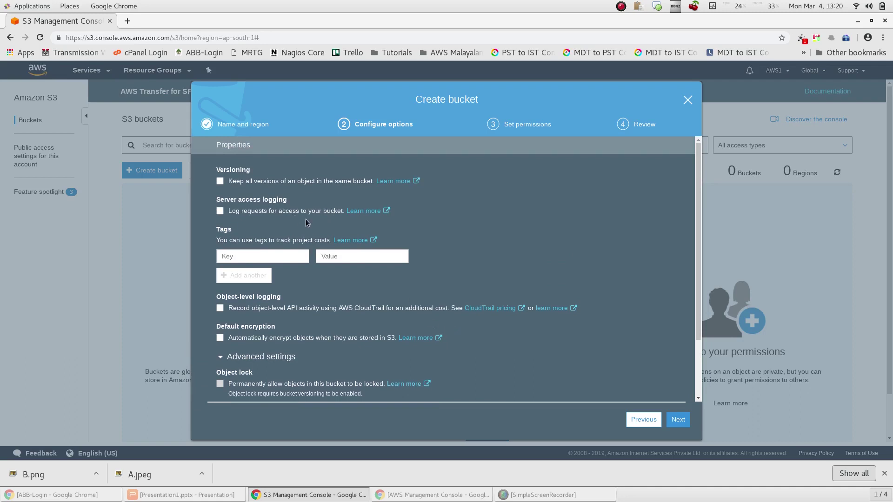
{"action": "scroll", "coordinate": [300, 251], "scroll_direction": "down", "scroll_amount": 3}
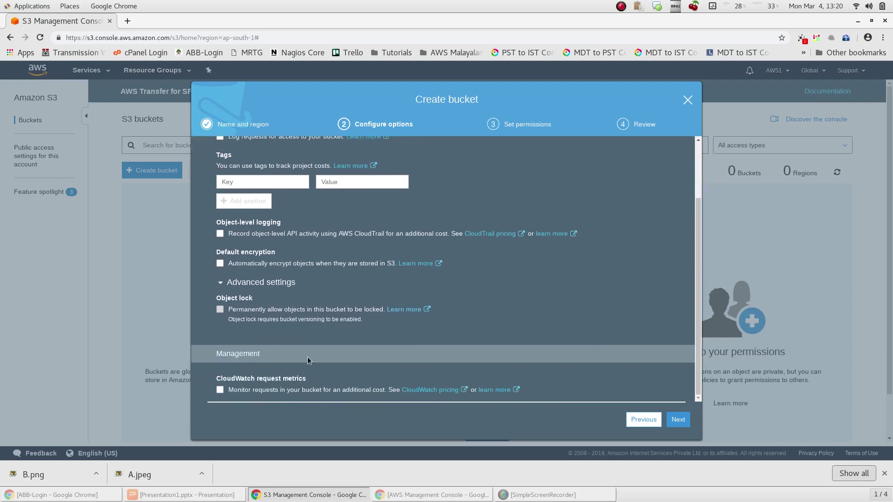
{"action": "scroll", "coordinate": [308, 356], "scroll_direction": "up", "scroll_amount": 3}
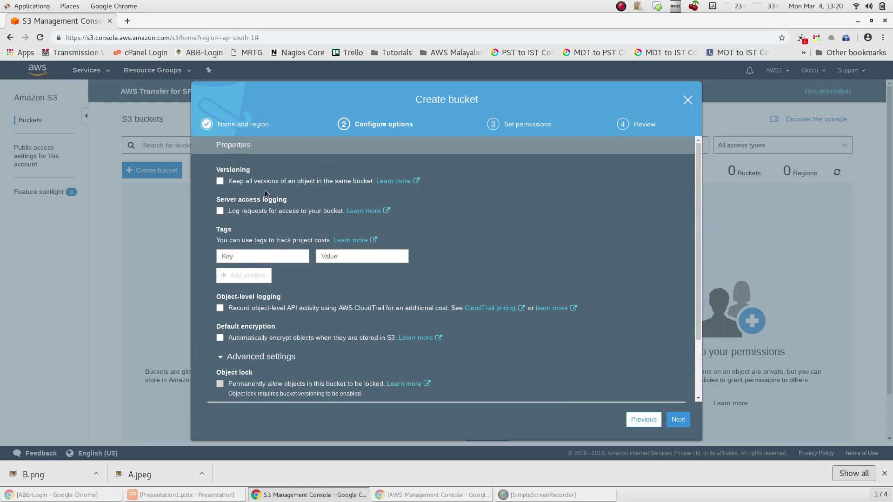
{"action": "scroll", "coordinate": [348, 341], "scroll_direction": "down", "scroll_amount": 3}
{"action": "scroll", "coordinate": [337, 347], "scroll_direction": "up", "scroll_amount": 3}
{"action": "scroll", "coordinate": [336, 347], "scroll_direction": "down", "scroll_amount": 3}
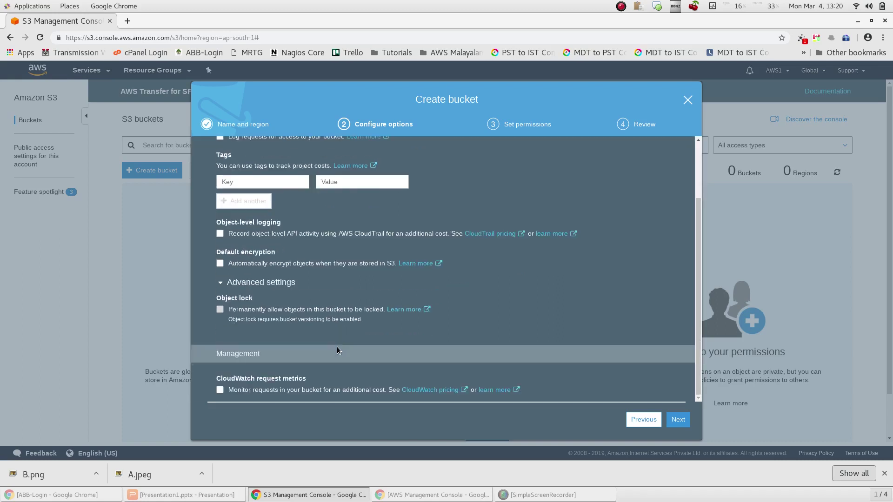
- Accept the default options and public access settings, review the summary, and create the bucket
{"action": "left_click", "coordinate": [678, 420]}
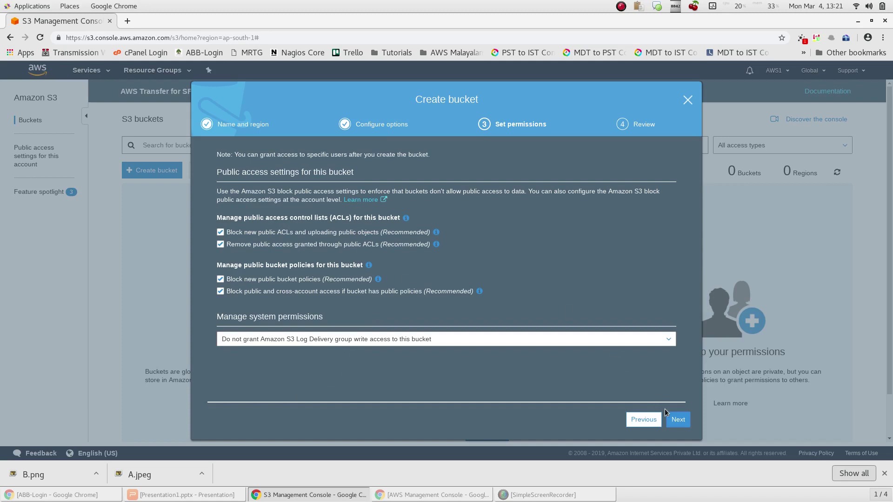
{"action": "left_click", "coordinate": [678, 420]}
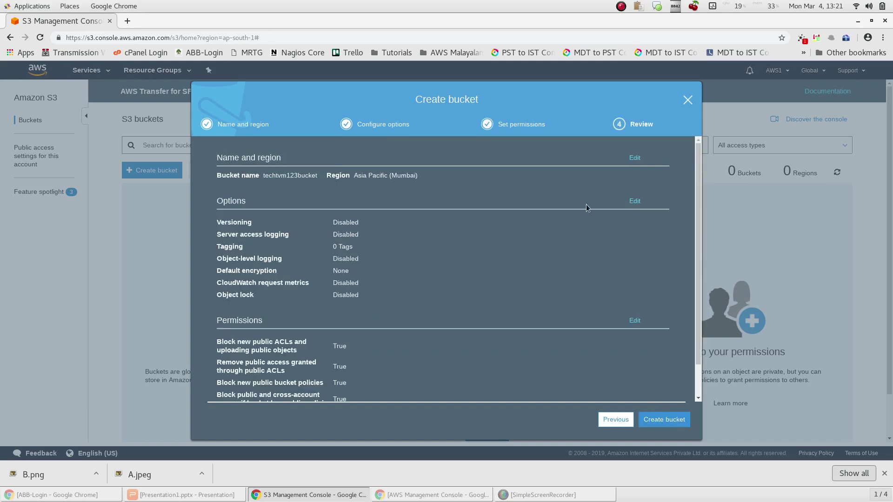
{"action": "scroll", "coordinate": [576, 216], "scroll_direction": "down", "scroll_amount": 2}
{"action": "scroll", "coordinate": [293, 354], "scroll_direction": "up", "scroll_amount": 2}
{"action": "scroll", "coordinate": [511, 272], "scroll_direction": "down", "scroll_amount": 2}
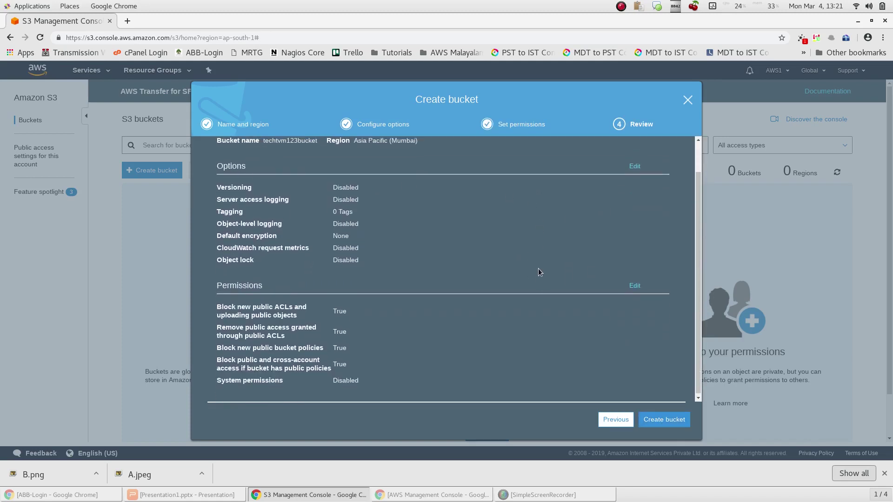
{"action": "left_click", "coordinate": [672, 423]}
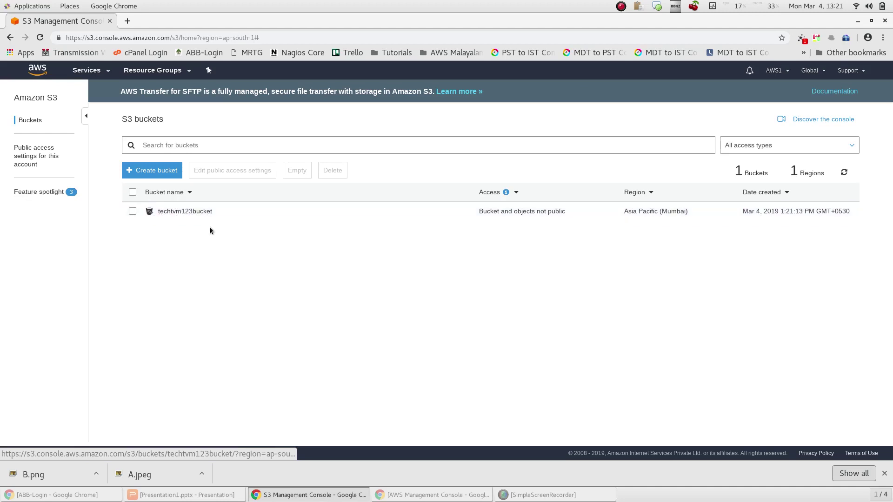
- Open techtvm123bucket and add A.jpeg and B.png from the Objects folder to a new upload
{"action": "left_click", "coordinate": [181, 211]}
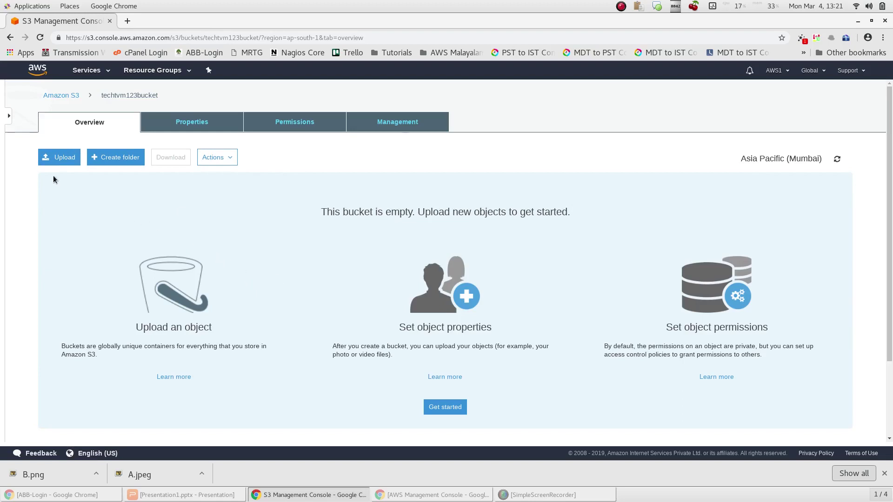
{"action": "left_click", "coordinate": [53, 157]}
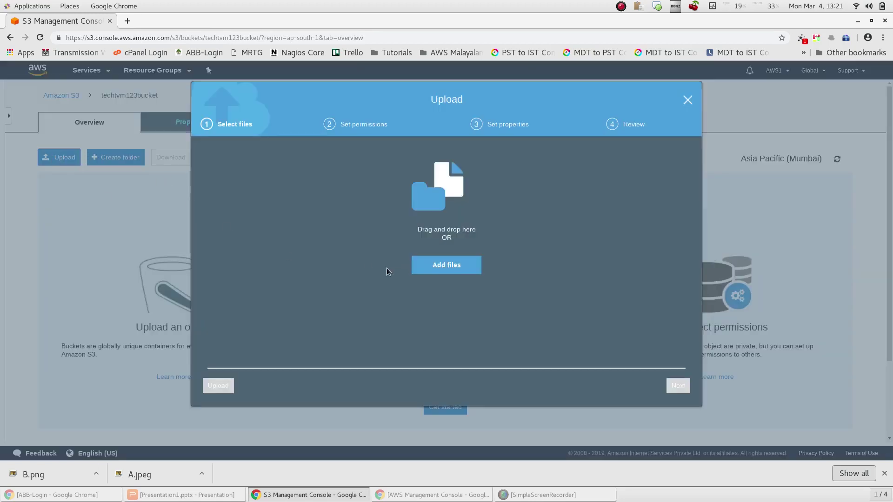
{"action": "left_click", "coordinate": [451, 263]}
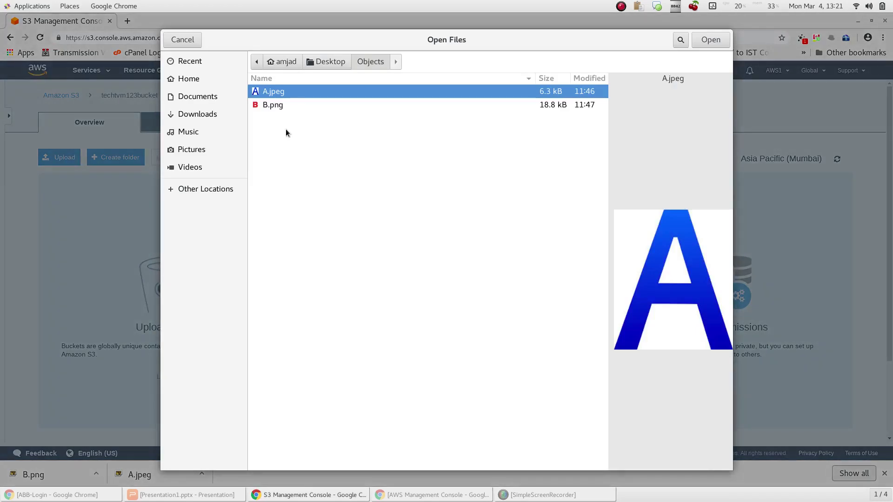
{"action": "left_click", "coordinate": [275, 104], "text": "shift"}
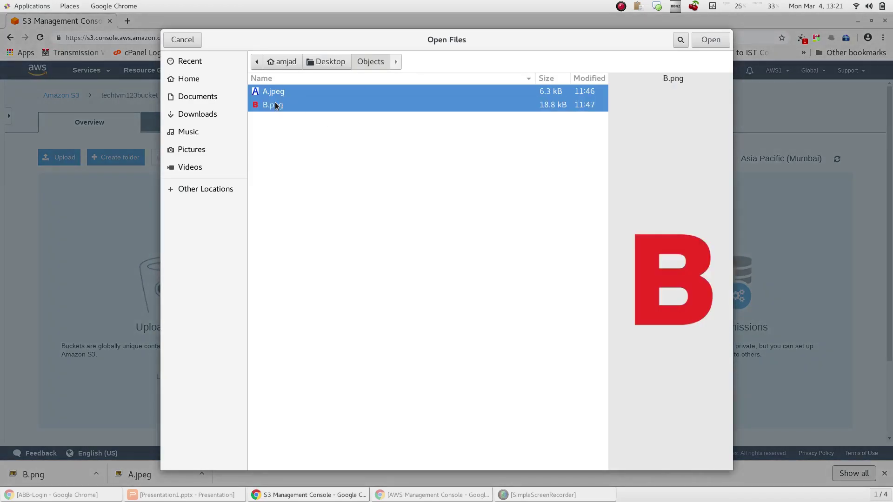
{"action": "left_click", "coordinate": [718, 46]}
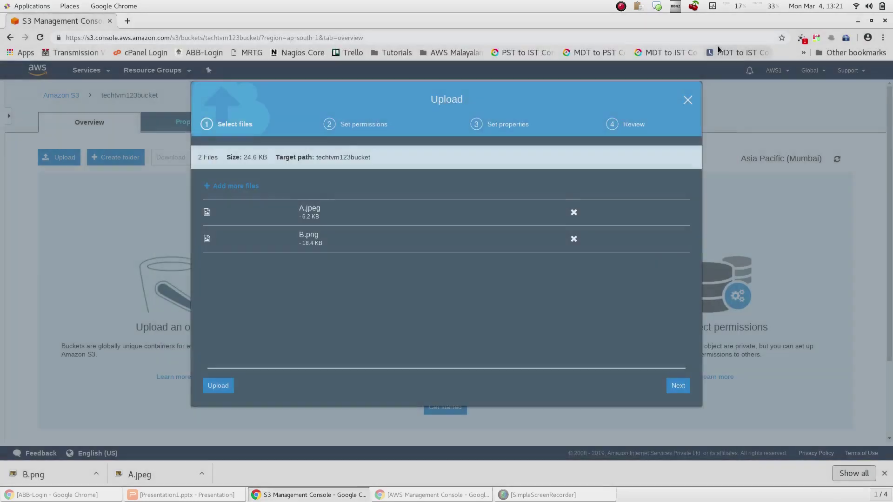
- Upload the two files with the default permissions and the Standard storage class
{"action": "left_click", "coordinate": [672, 390]}
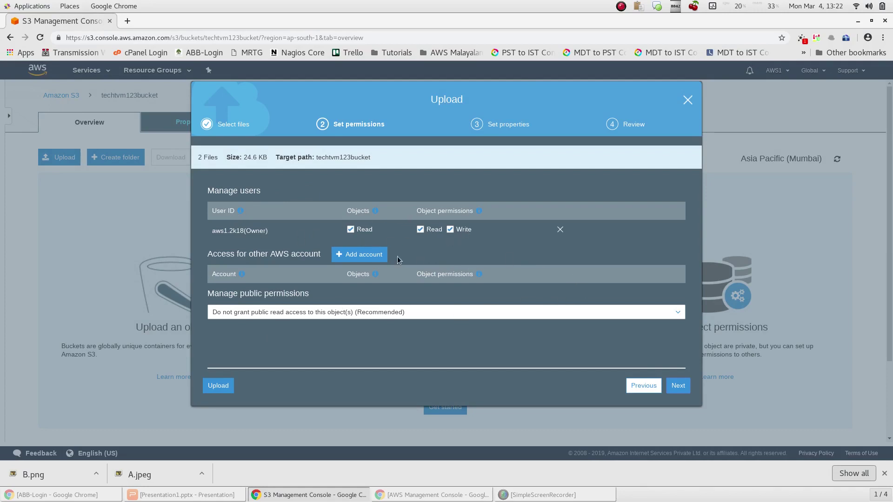
{"action": "left_click", "coordinate": [678, 389]}
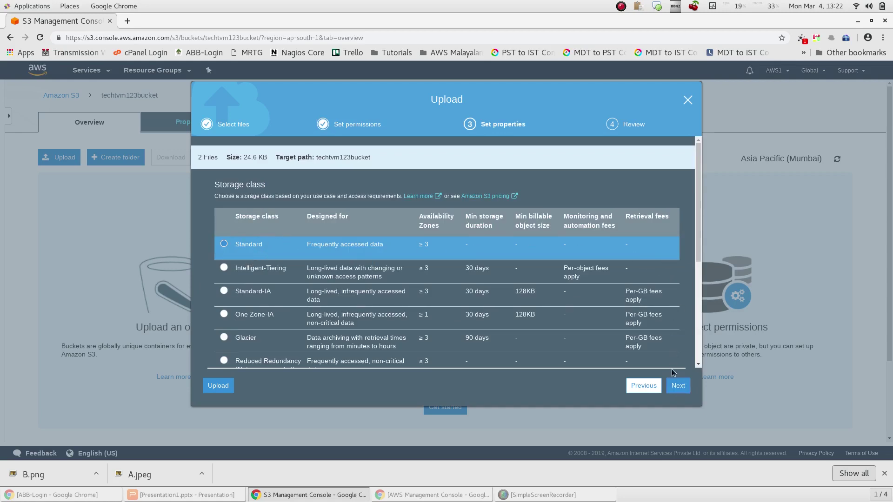
{"action": "left_click", "coordinate": [677, 387]}
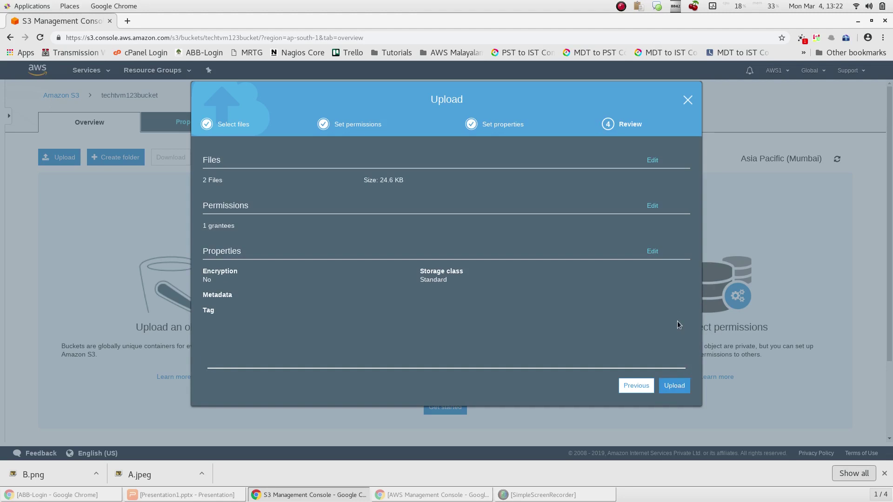
{"action": "left_click", "coordinate": [680, 390]}
{"action": "scroll", "coordinate": [309, 294], "scroll_direction": "down", "scroll_amount": 2}
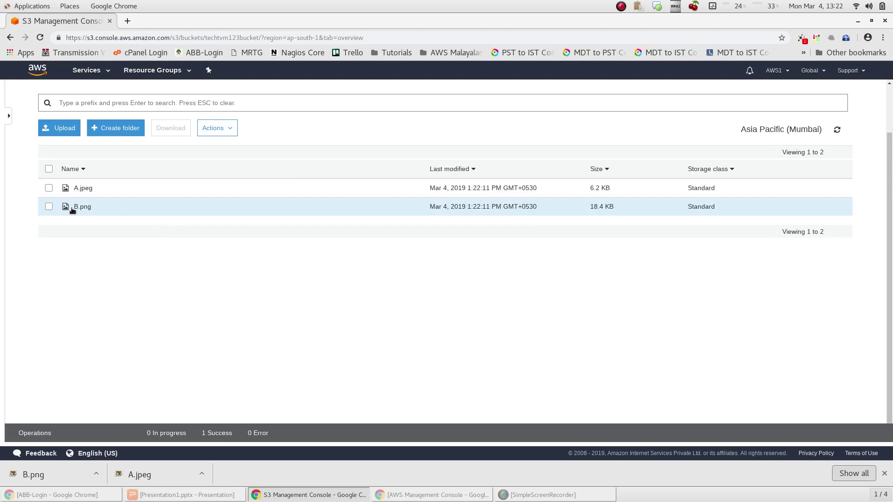
- Return to the bucket list and open the public access settings in the permissions of techtvm123bucket
{"action": "scroll", "coordinate": [177, 264], "scroll_direction": "up", "scroll_amount": 2}
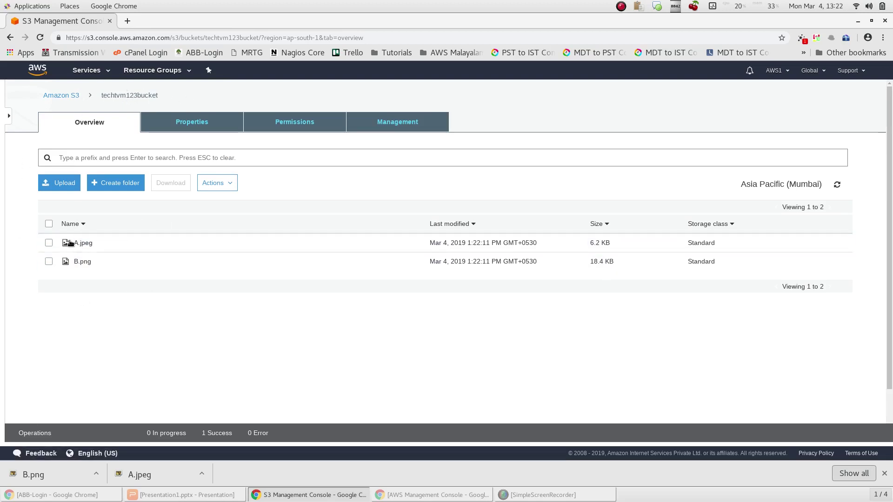
{"action": "left_click", "coordinate": [64, 95]}
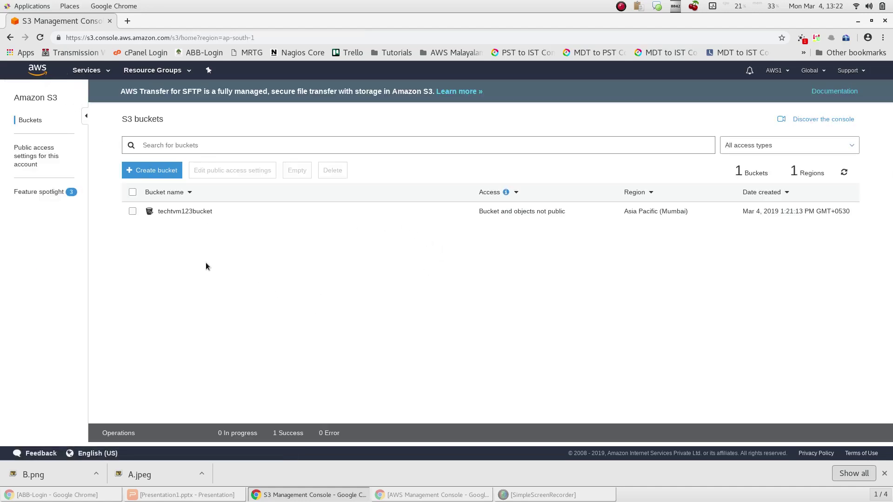
{"action": "left_click", "coordinate": [232, 212]}
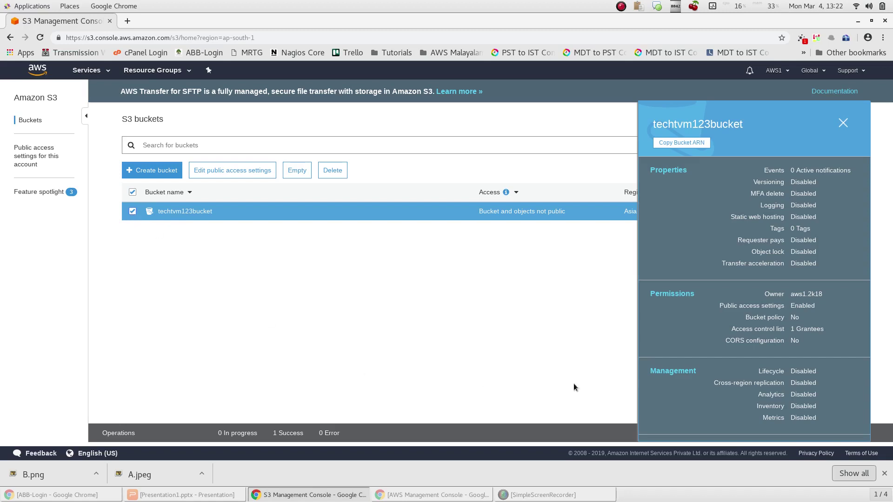
{"action": "left_click", "coordinate": [737, 311]}
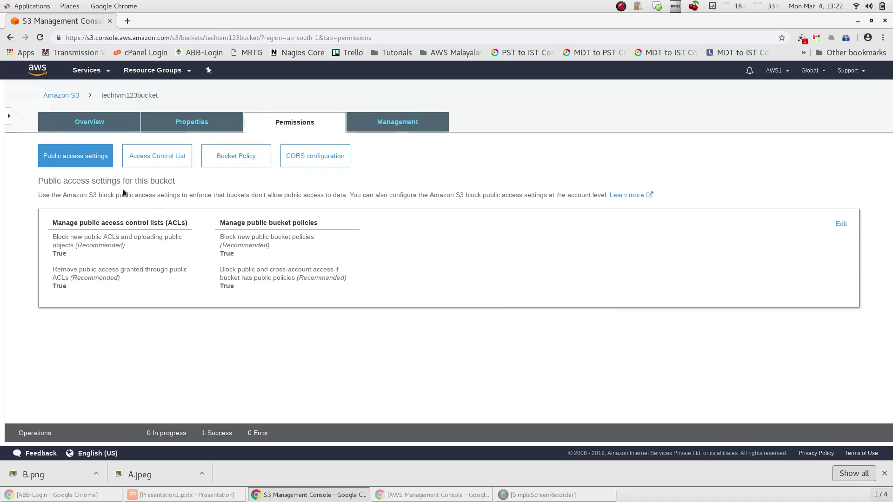
{"action": "left_click", "coordinate": [75, 154]}
- Examine the bucket's access control list for the owner, other AWS accounts, public access and the S3 log delivery group
{"action": "left_click", "coordinate": [157, 156]}
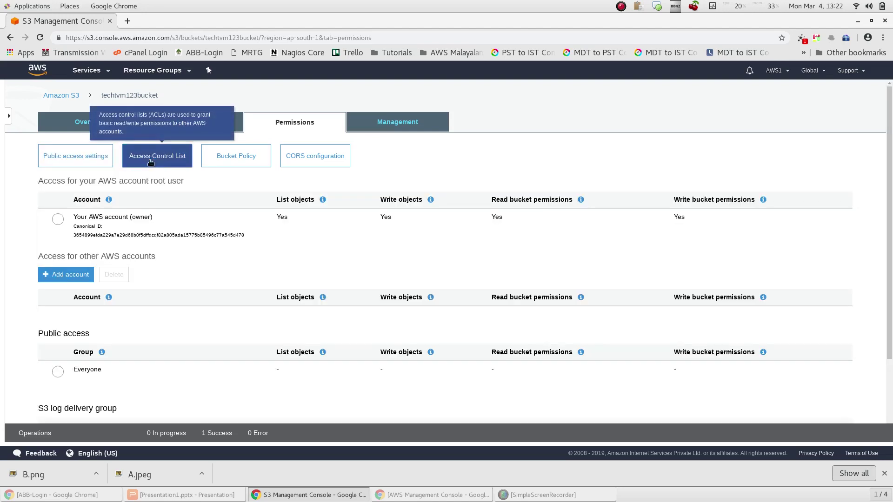
{"action": "scroll", "coordinate": [196, 227], "scroll_direction": "down", "scroll_amount": 3}
{"action": "scroll", "coordinate": [157, 236], "scroll_direction": "up", "scroll_amount": 3}
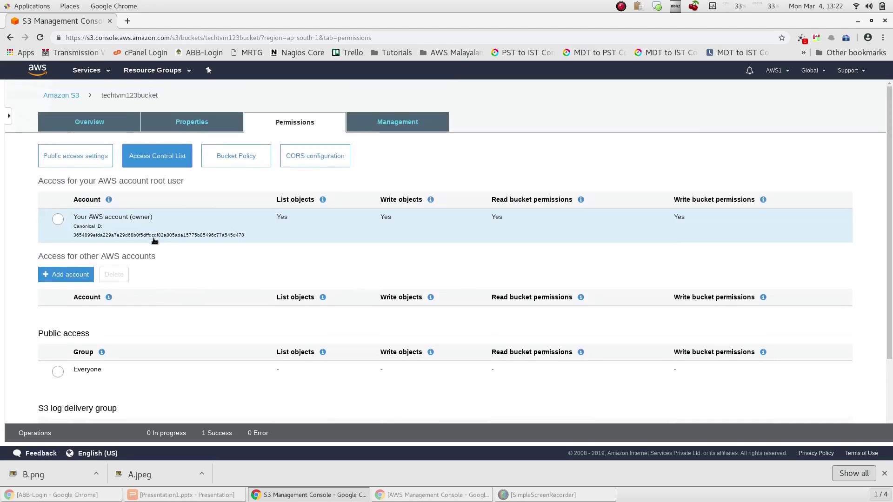
{"action": "scroll", "coordinate": [144, 265], "scroll_direction": "down", "scroll_amount": 3}
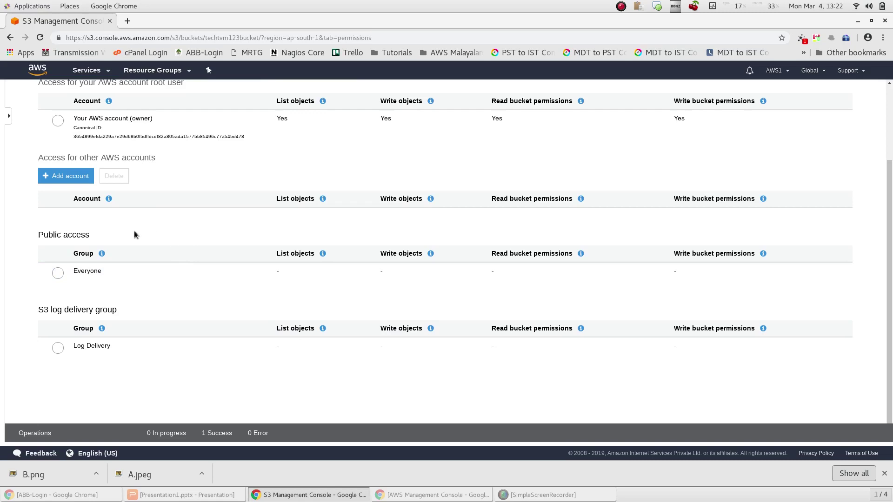
{"action": "scroll", "coordinate": [74, 288], "scroll_direction": "up", "scroll_amount": 3}
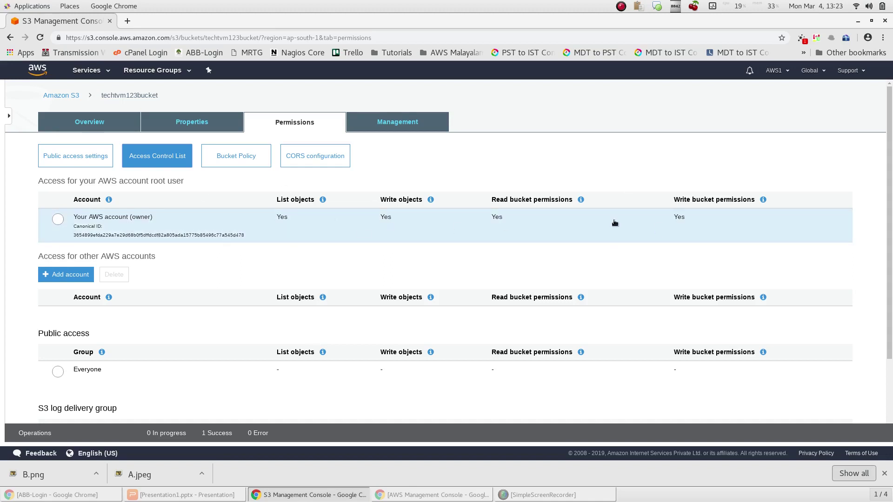
{"action": "scroll", "coordinate": [215, 217], "scroll_direction": "down", "scroll_amount": 2}
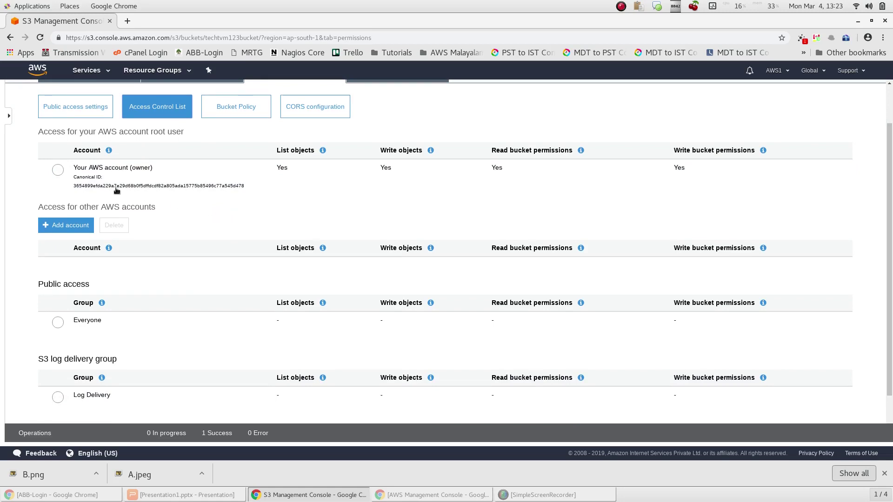
- Start adding another account to the access list, copy the AWS2 account's canonical user ID from its security credentials, and return to the S3 window
{"action": "left_click", "coordinate": [72, 227]}
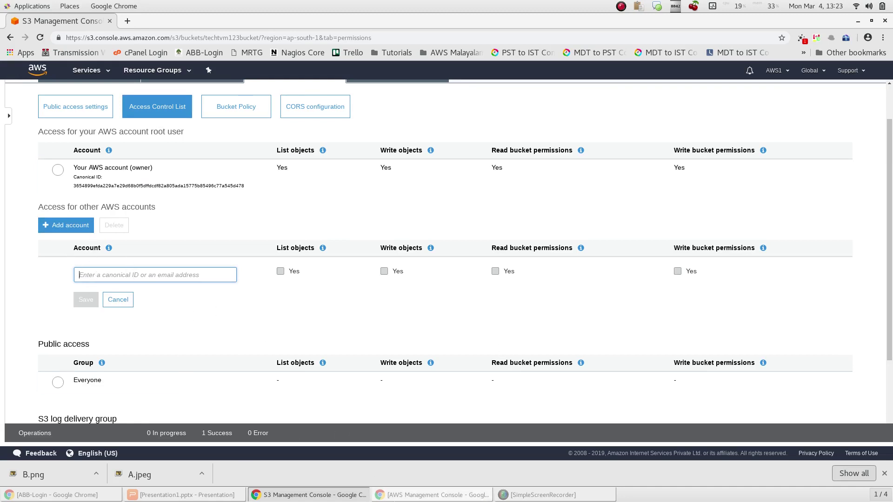
{"action": "left_click", "coordinate": [404, 496]}
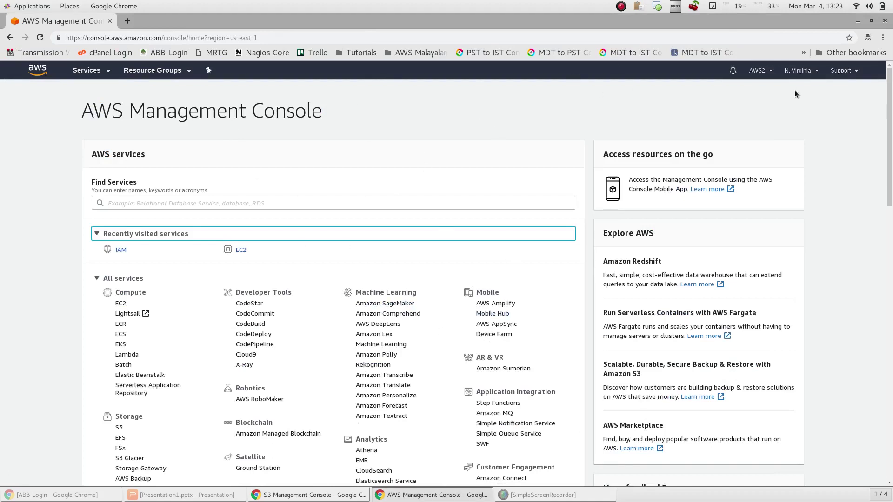
{"action": "left_click", "coordinate": [309, 495]}
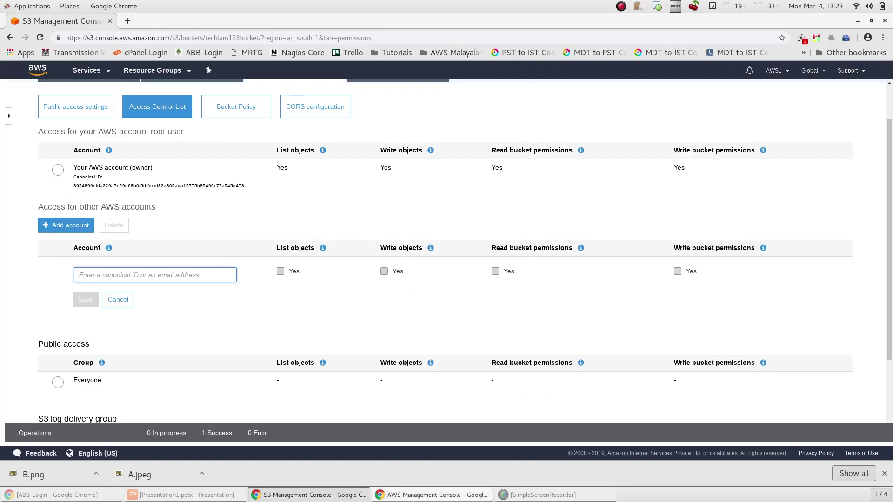
{"action": "left_click", "coordinate": [417, 496]}
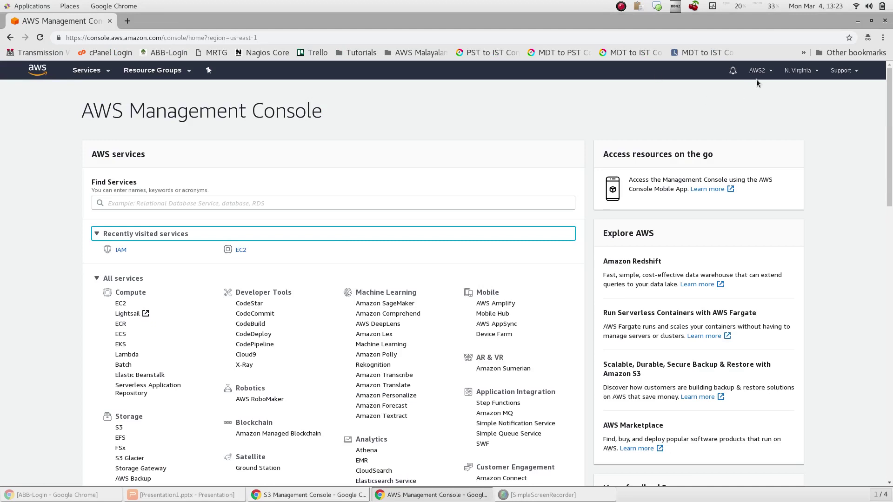
{"action": "left_click", "coordinate": [771, 73]}
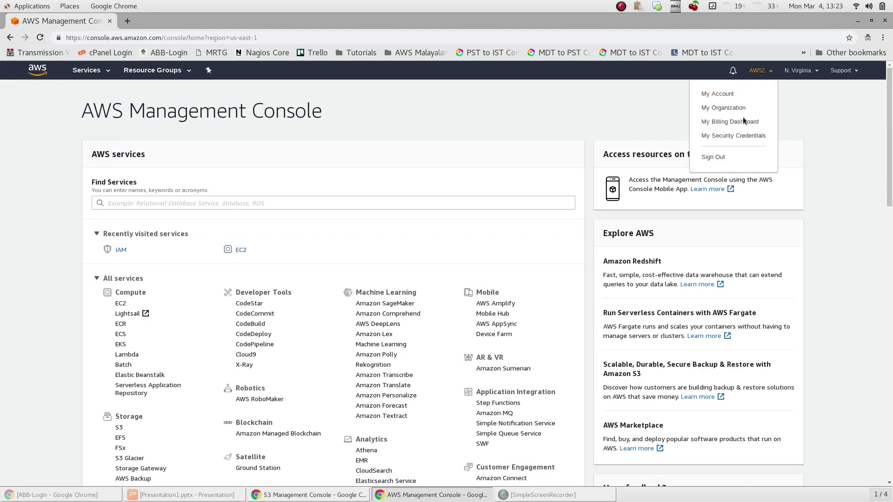
{"action": "left_click", "coordinate": [751, 140]}
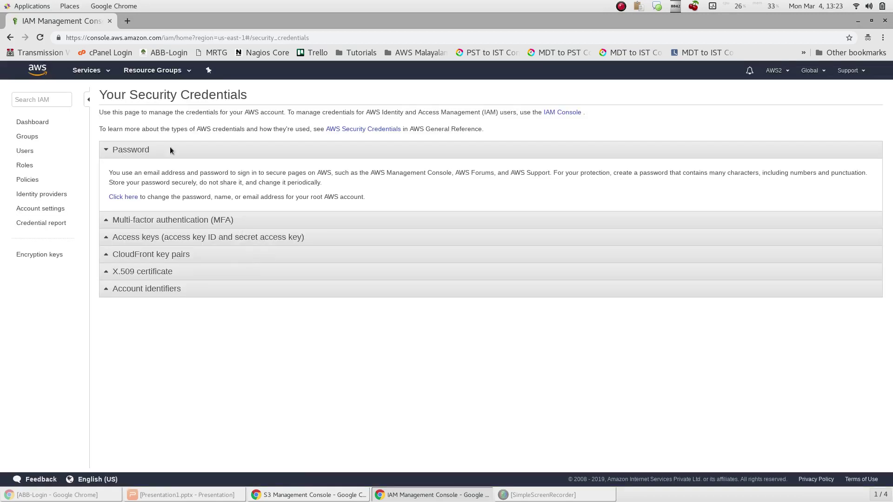
{"action": "left_click", "coordinate": [151, 291]}
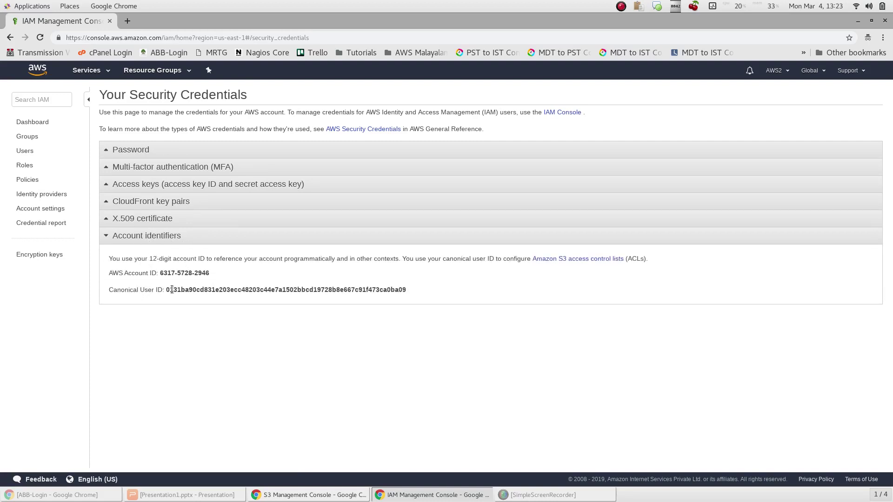
{"action": "left_click_drag", "start_coordinate": [167, 290], "coordinate": [408, 290]}
{"action": "left_click", "coordinate": [309, 494]}
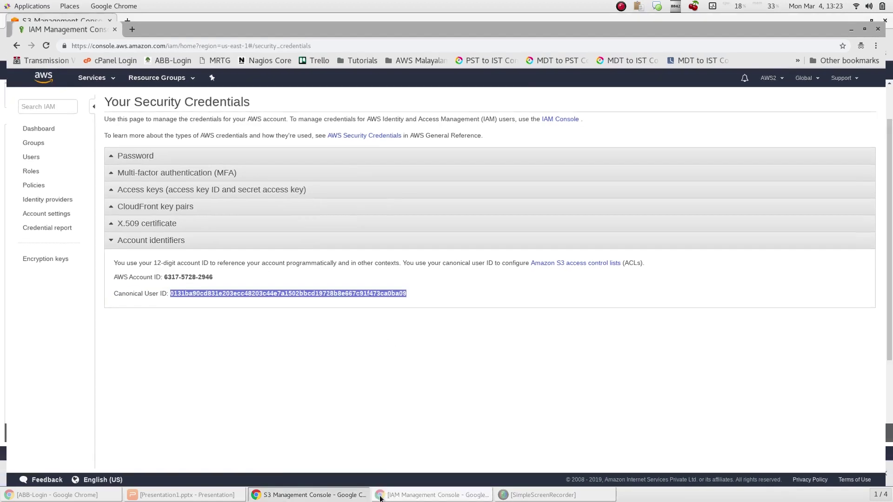
{"action": "left_click", "coordinate": [184, 278]}
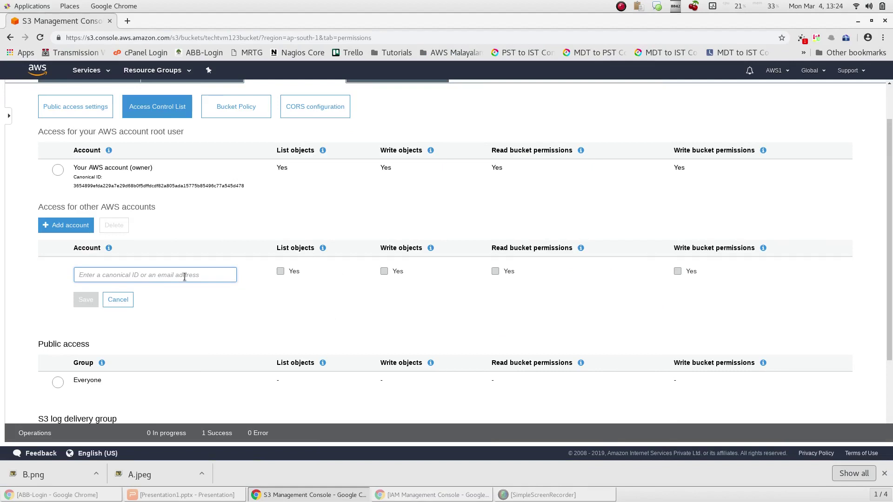
{"action": "right_click", "coordinate": [185, 277]}
{"action": "left_click", "coordinate": [210, 342]}
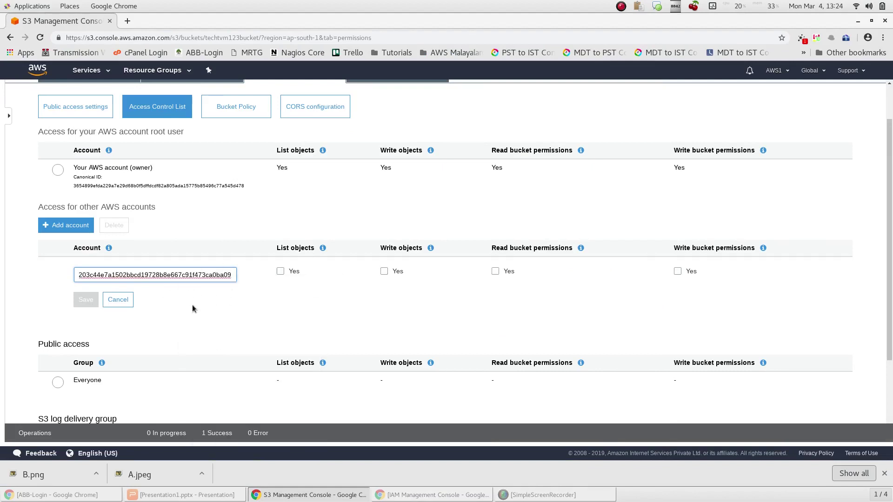
{"action": "left_click", "coordinate": [55, 298]}
{"action": "left_click", "coordinate": [185, 275]}
{"action": "scroll", "coordinate": [74, 264], "scroll_direction": "up", "scroll_amount": 1}
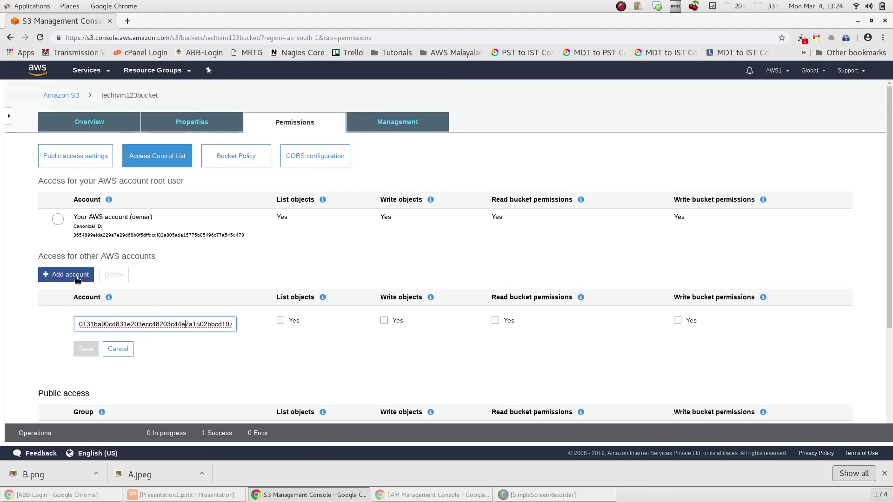
{"action": "left_click", "coordinate": [118, 349]}
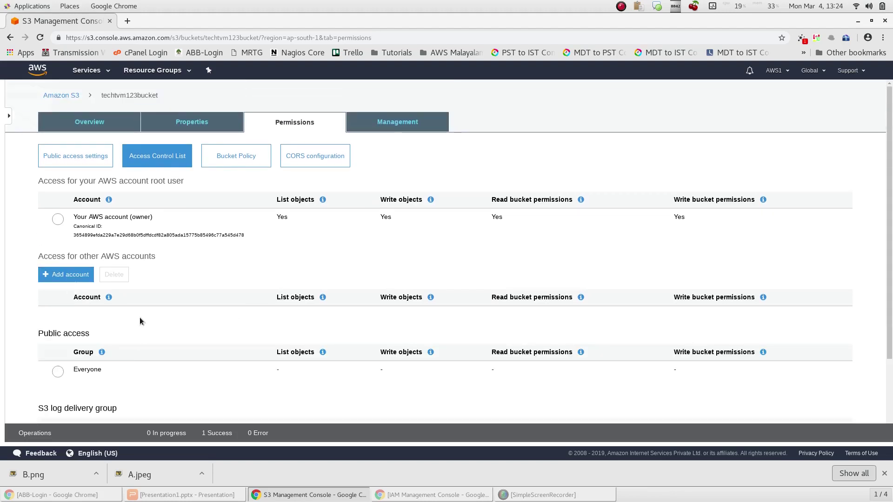
- Add the other AWS account by its copied canonical user ID, grant it List objects access, and save
{"action": "left_click", "coordinate": [76, 277]}
{"action": "left_click", "coordinate": [149, 324]}
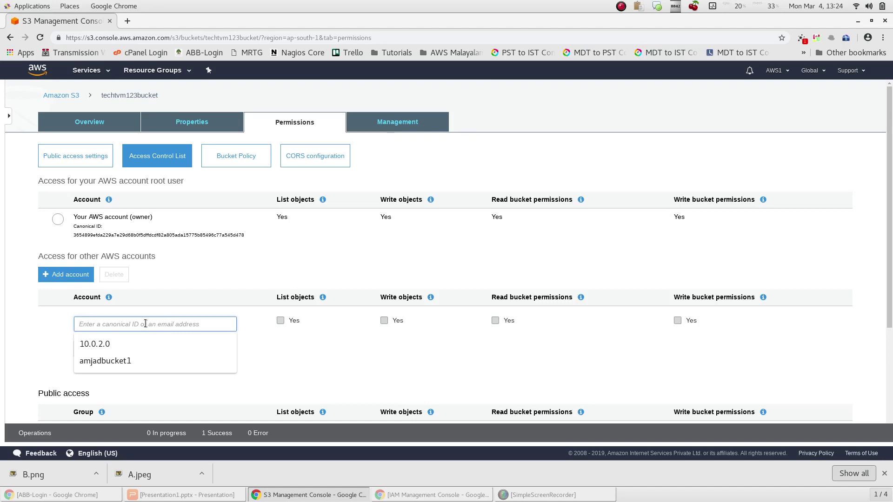
{"action": "right_click", "coordinate": [147, 325]}
{"action": "left_click", "coordinate": [171, 237]}
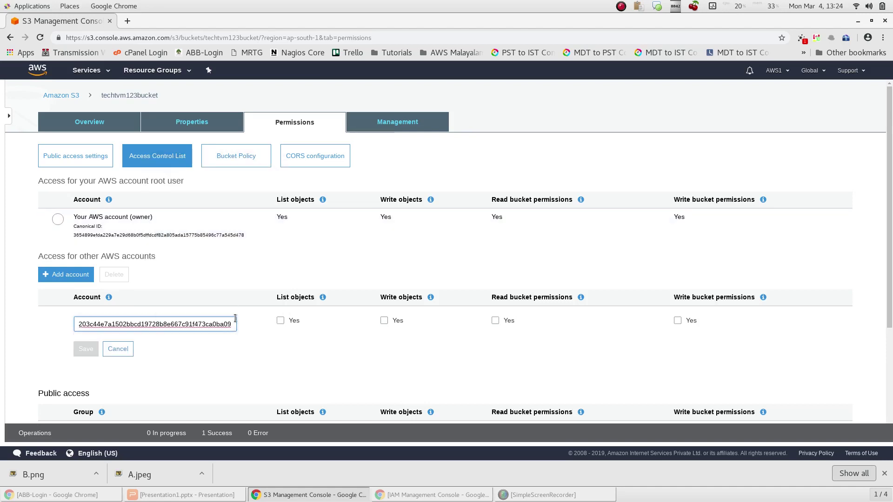
{"action": "left_click", "coordinate": [280, 321]}
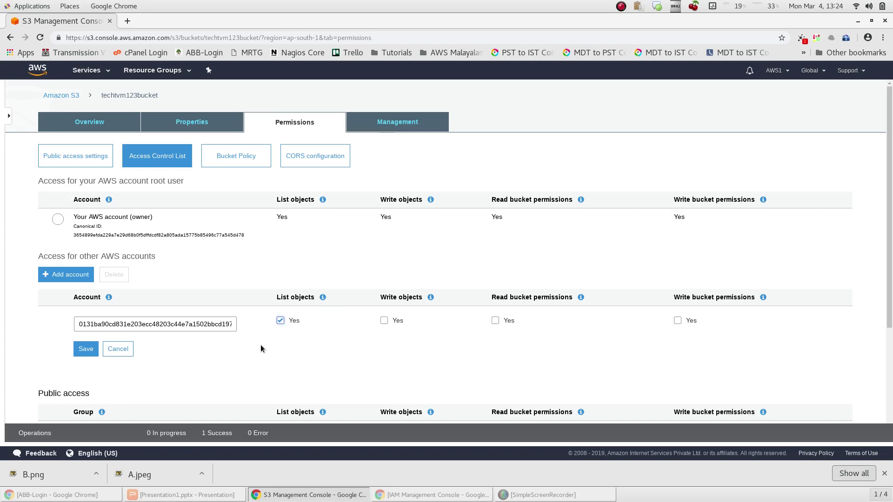
{"action": "left_click", "coordinate": [86, 349]}
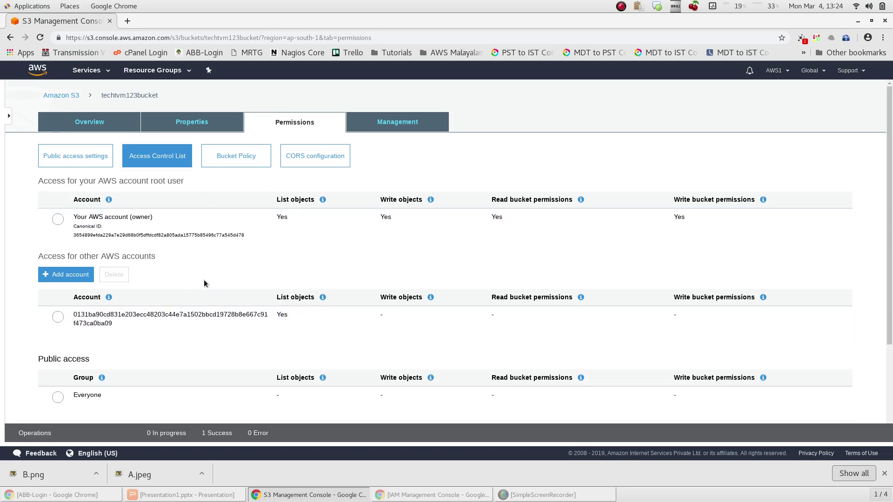
- Try to grant the Everyone group public List objects access to the bucket
{"action": "scroll", "coordinate": [299, 306], "scroll_direction": "down", "scroll_amount": 5}
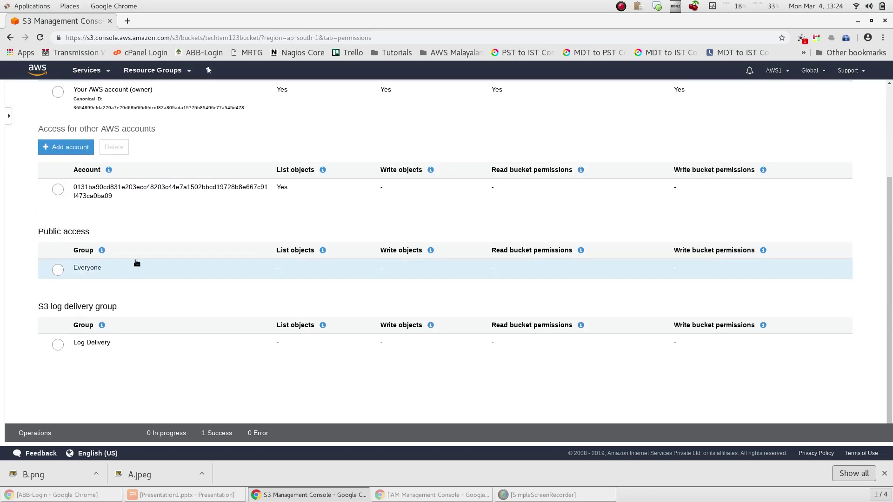
{"action": "left_click", "coordinate": [58, 276]}
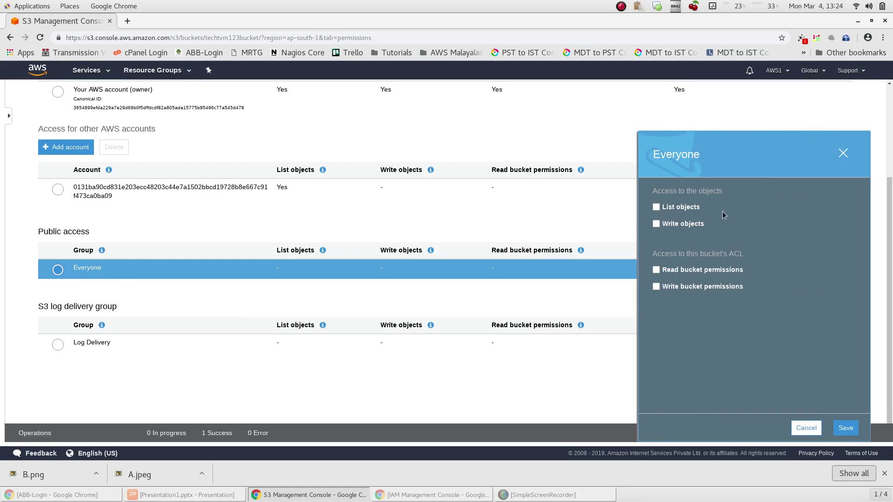
{"action": "left_click", "coordinate": [658, 208]}
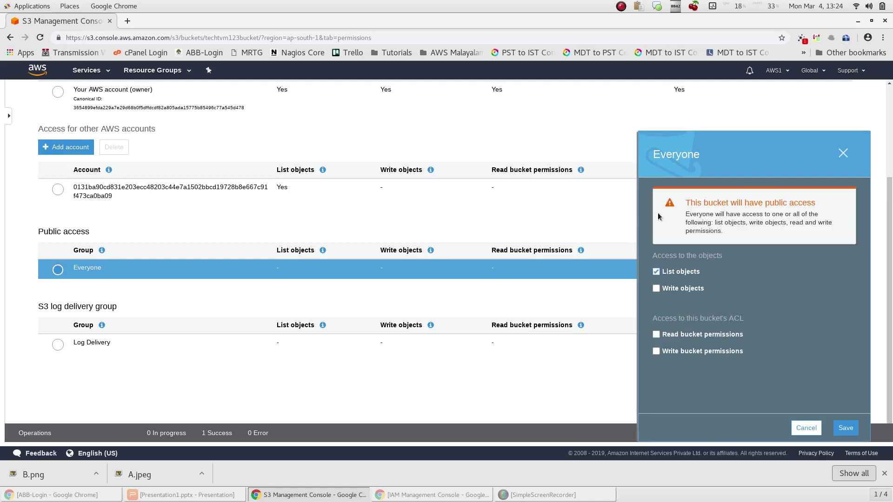
{"action": "left_click", "coordinate": [851, 434]}
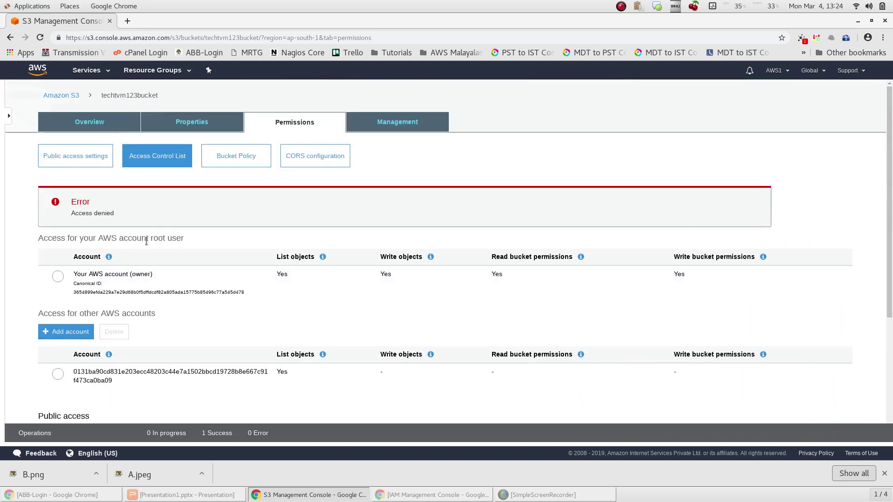
{"action": "scroll", "coordinate": [120, 214], "scroll_direction": "down", "scroll_amount": 5}
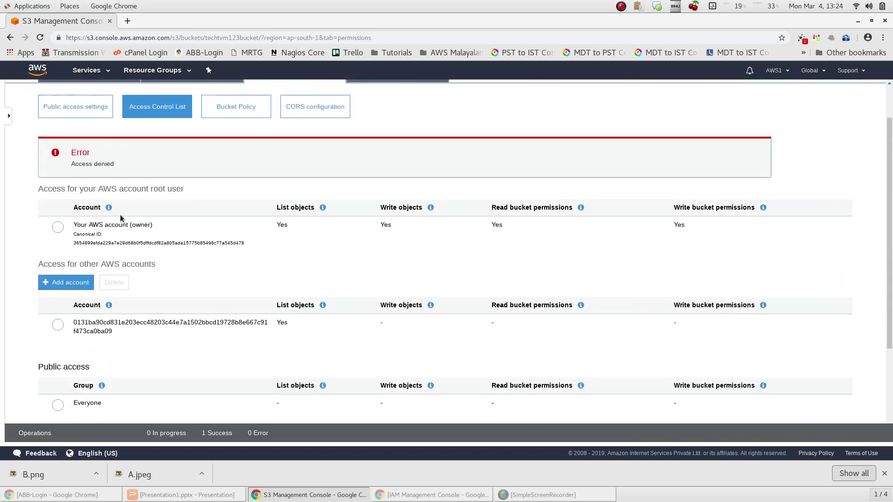
{"action": "scroll", "coordinate": [195, 273], "scroll_direction": "up", "scroll_amount": 5}
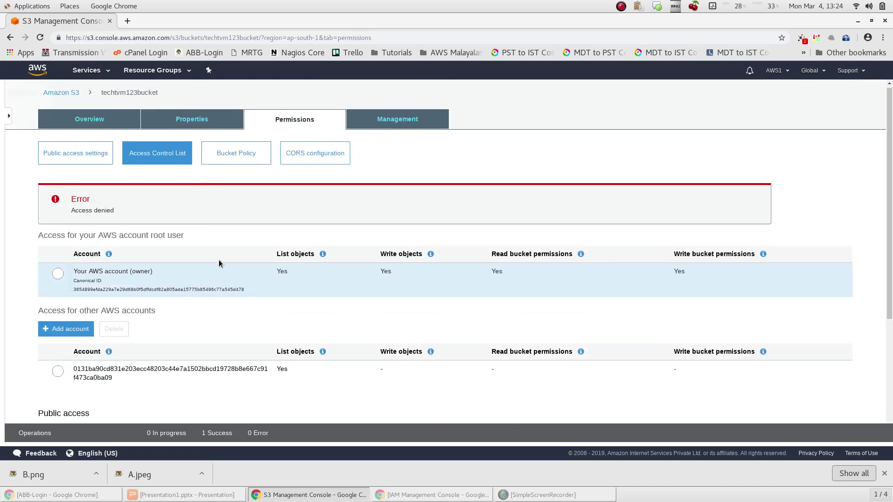
- Disable blocking of new public ACLs and removal of public access granted through ACLs for the bucket, and save with the confirmation text "confirm"
{"action": "left_click", "coordinate": [73, 160]}
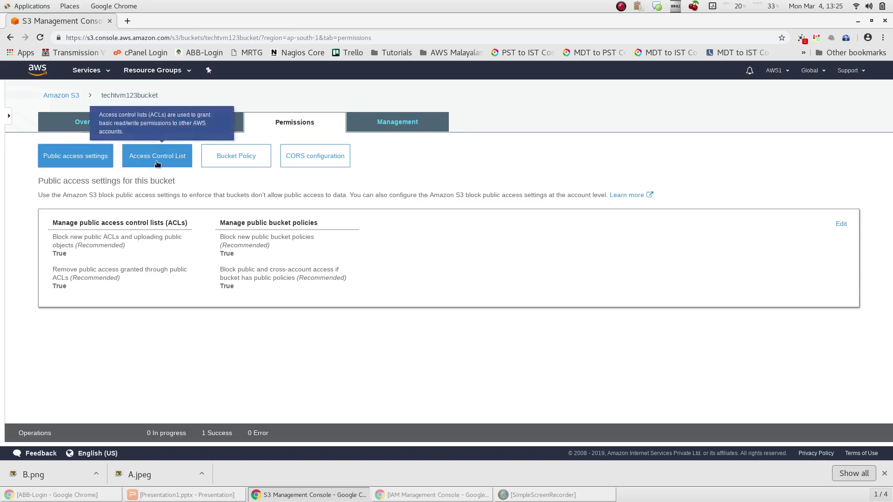
{"action": "left_click", "coordinate": [841, 224]}
{"action": "scroll", "coordinate": [386, 257], "scroll_direction": "down", "scroll_amount": 1}
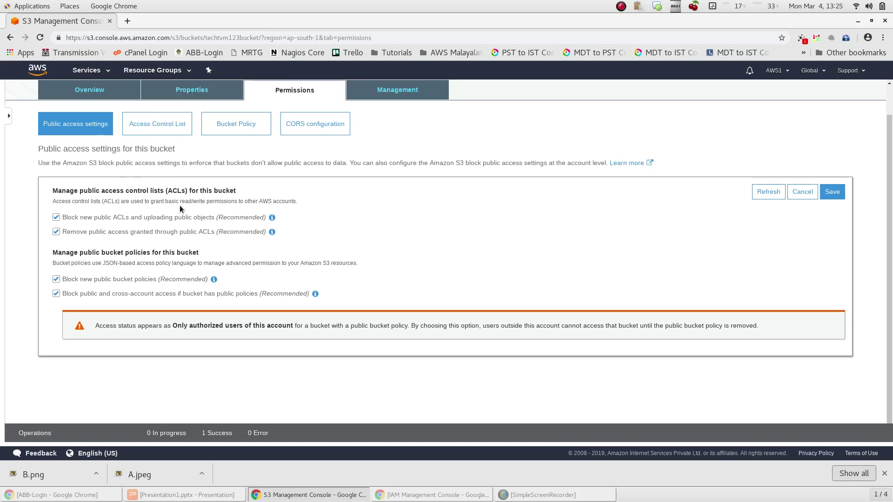
{"action": "left_click", "coordinate": [56, 218]}
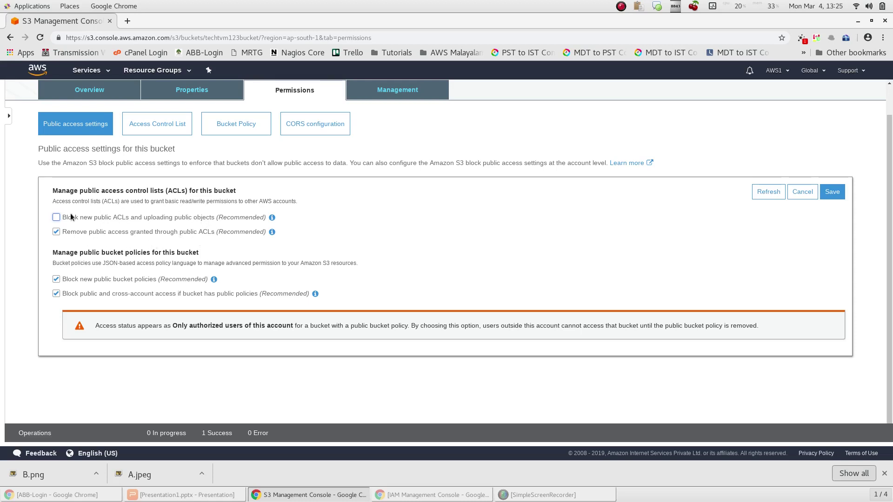
{"action": "left_click", "coordinate": [66, 231]}
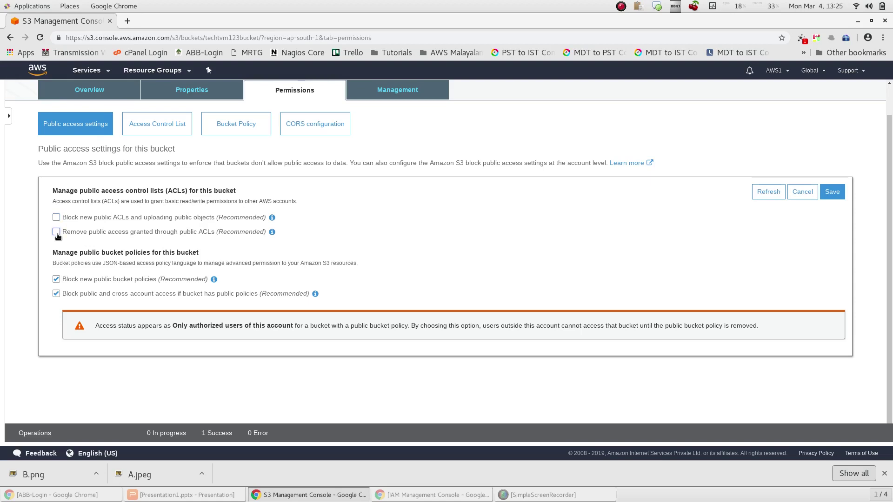
{"action": "scroll", "coordinate": [65, 235], "scroll_direction": "up", "scroll_amount": 1}
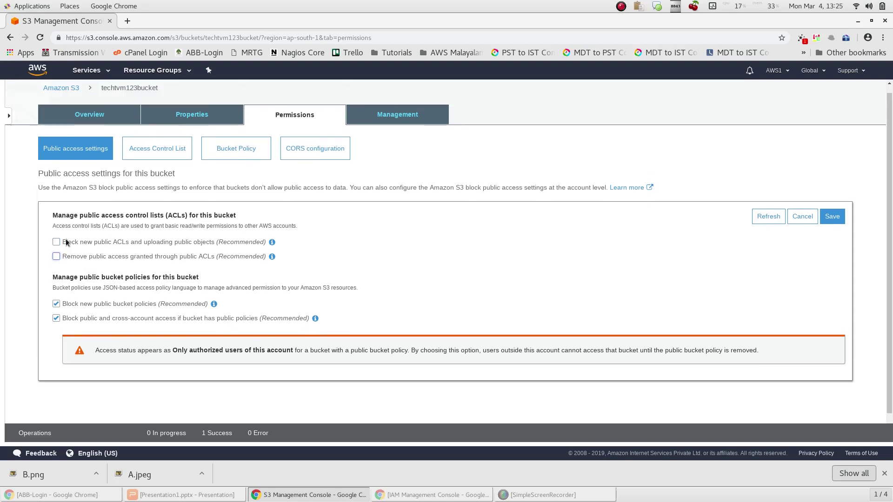
{"action": "left_click", "coordinate": [832, 216]}
{"action": "left_click", "coordinate": [388, 333]}
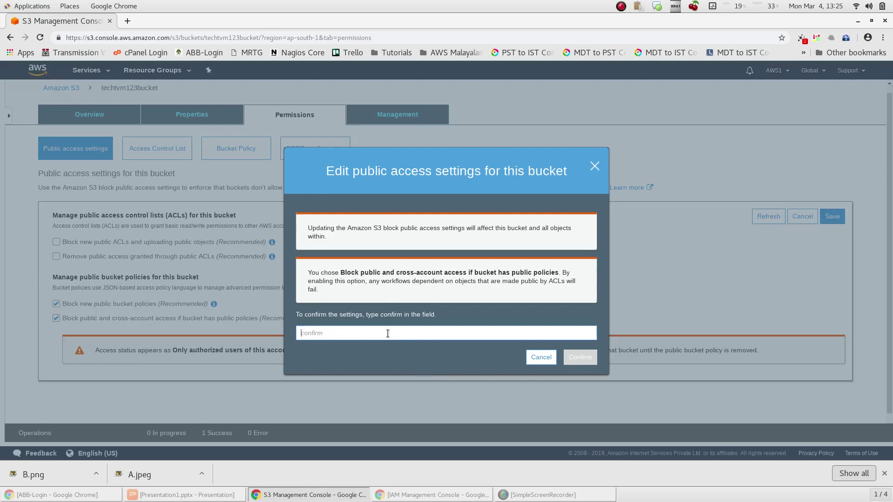
{"action": "type", "text": "confirm"}
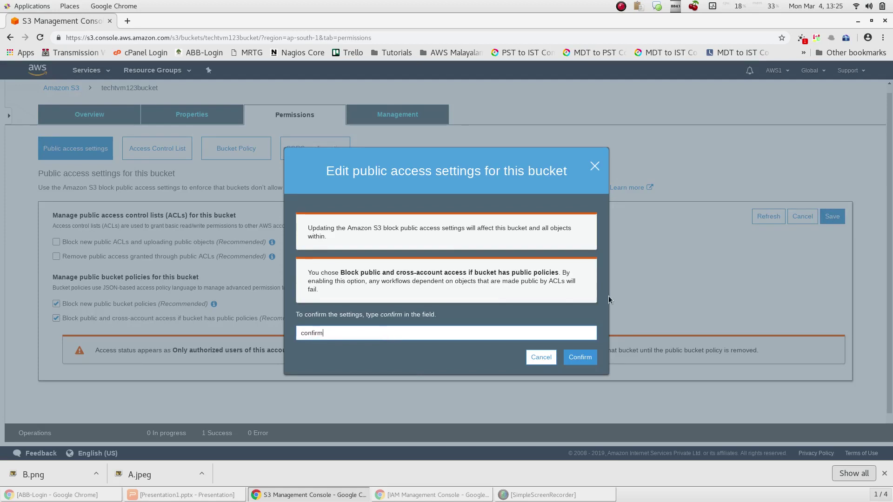
{"action": "left_click", "coordinate": [580, 357]}
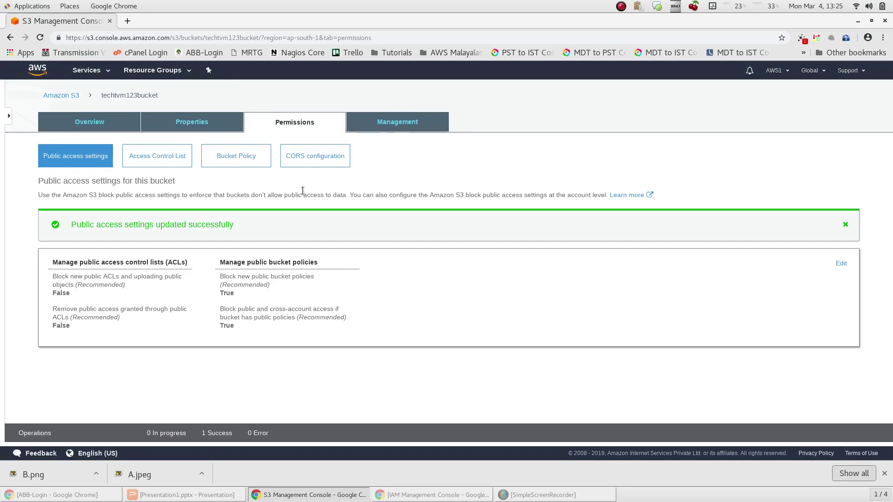
- Grant the Everyone group List objects access in the bucket's access control list and save
{"action": "left_click", "coordinate": [149, 165]}
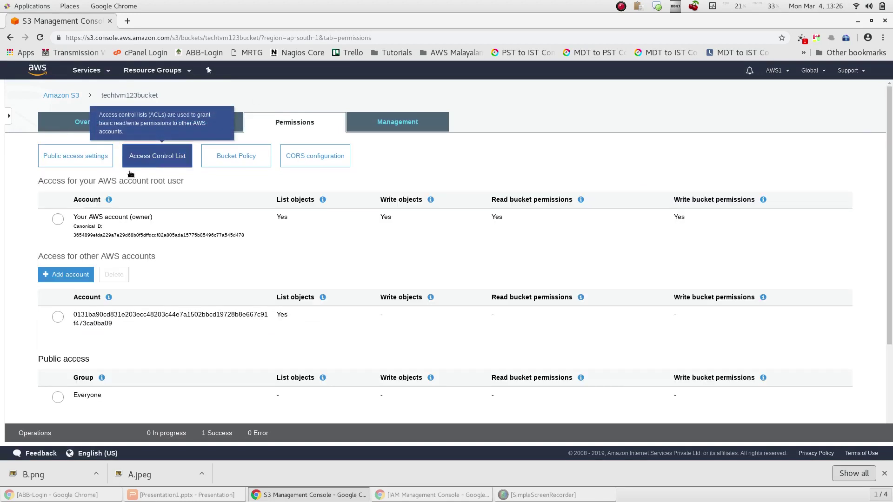
{"action": "scroll", "coordinate": [149, 200], "scroll_direction": "down", "scroll_amount": 5}
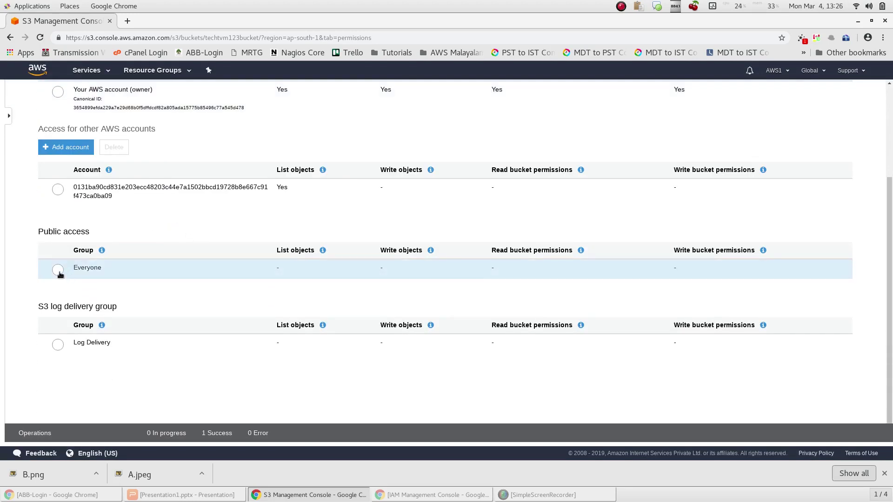
{"action": "left_click", "coordinate": [58, 269]}
{"action": "left_click", "coordinate": [656, 207]}
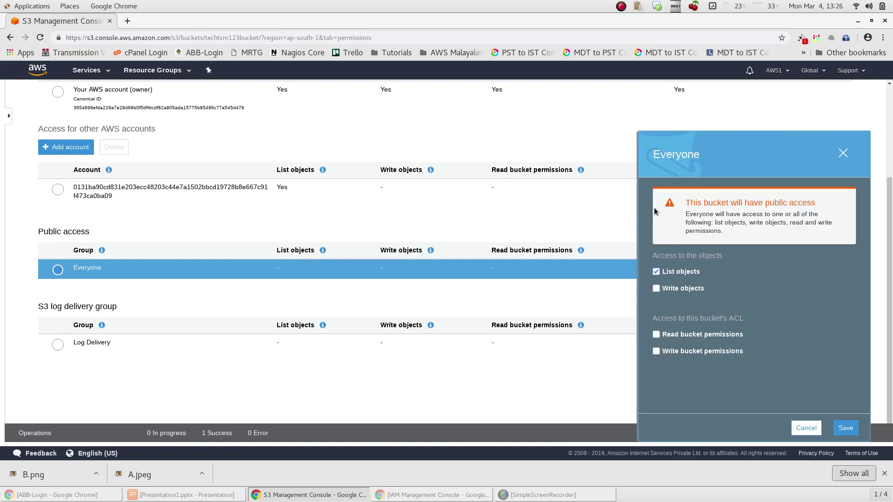
{"action": "left_click", "coordinate": [845, 427]}
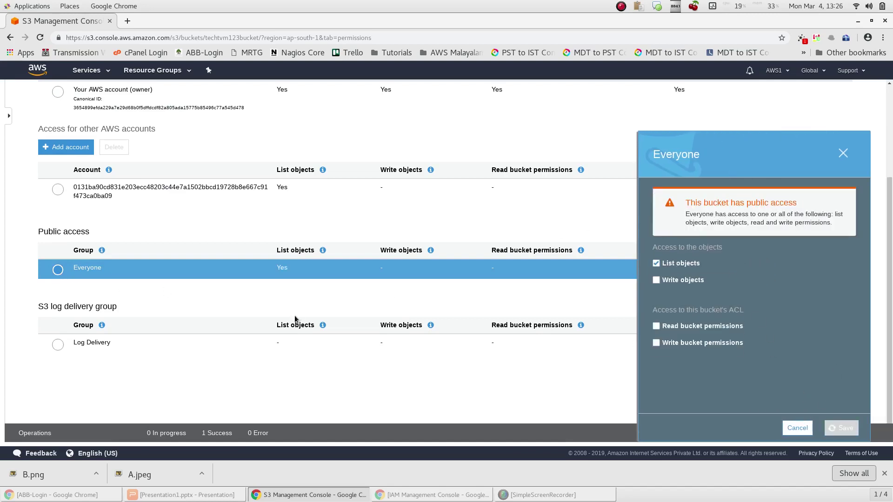
{"action": "scroll", "coordinate": [294, 317], "scroll_direction": "up", "scroll_amount": 4}
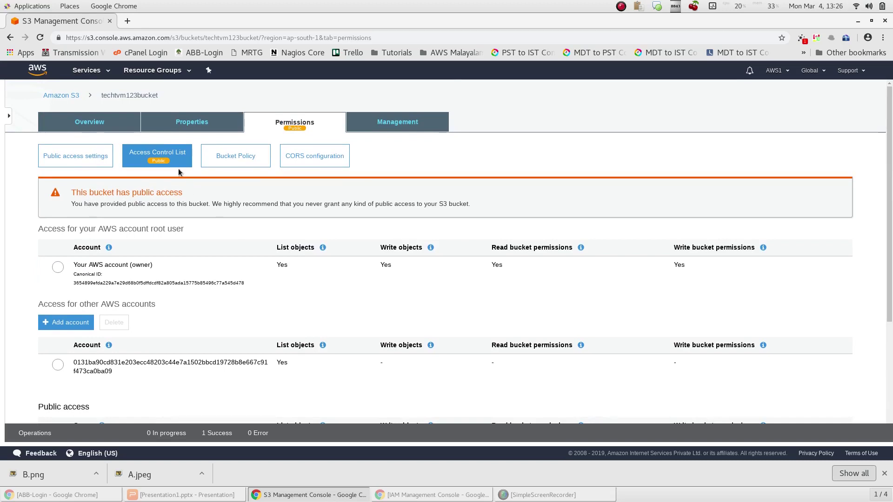
- Reopen techtvm123bucket from the bucket list and copy the object URL of A.jpeg
{"action": "left_click", "coordinate": [63, 95]}
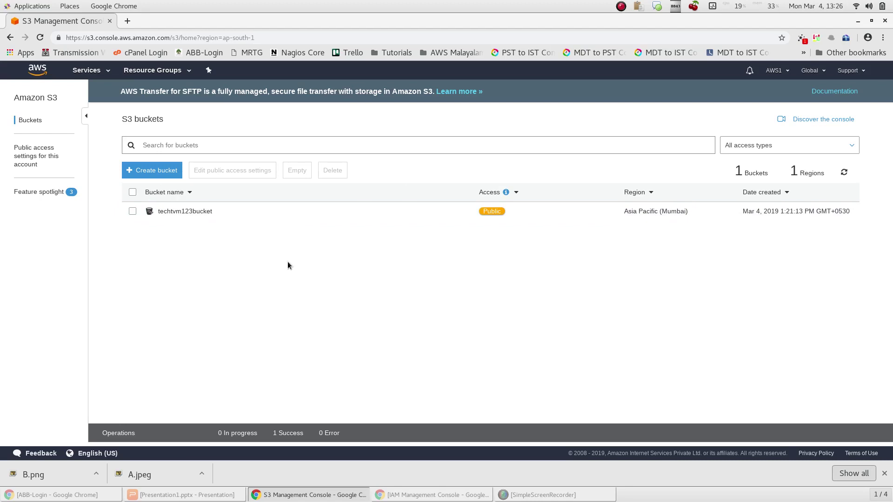
{"action": "left_click", "coordinate": [176, 212]}
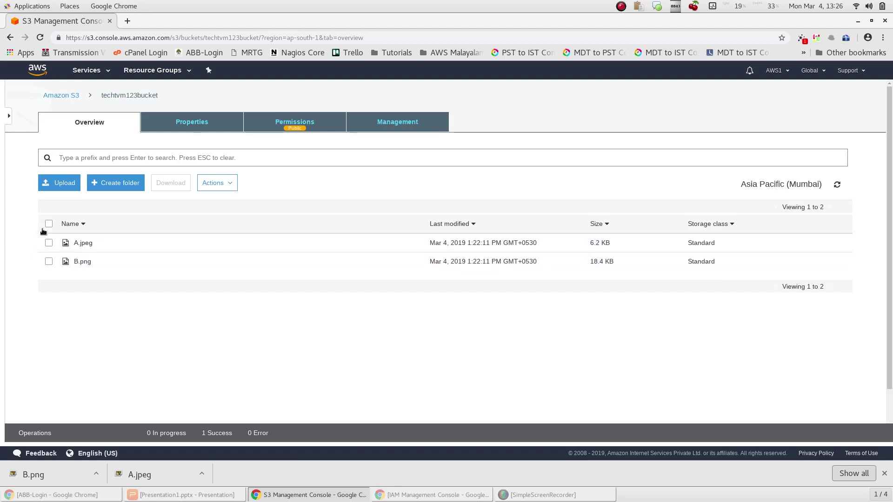
{"action": "left_click", "coordinate": [48, 243]}
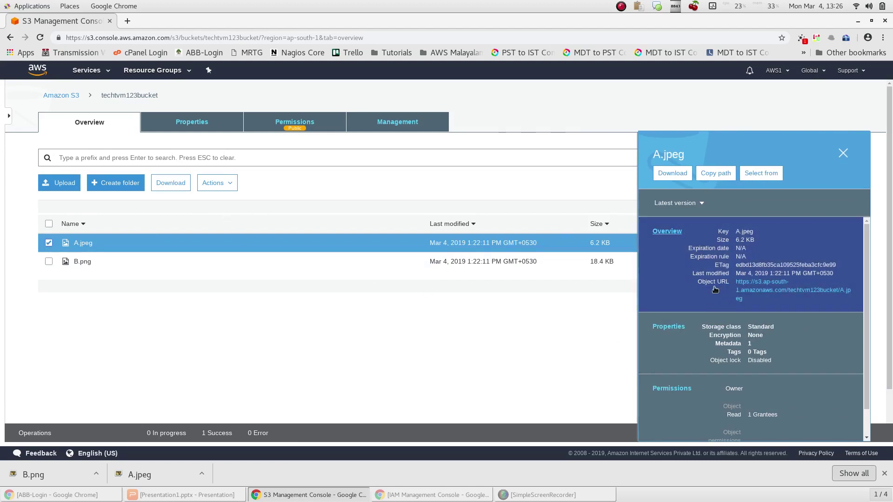
{"action": "right_click", "coordinate": [755, 292]}
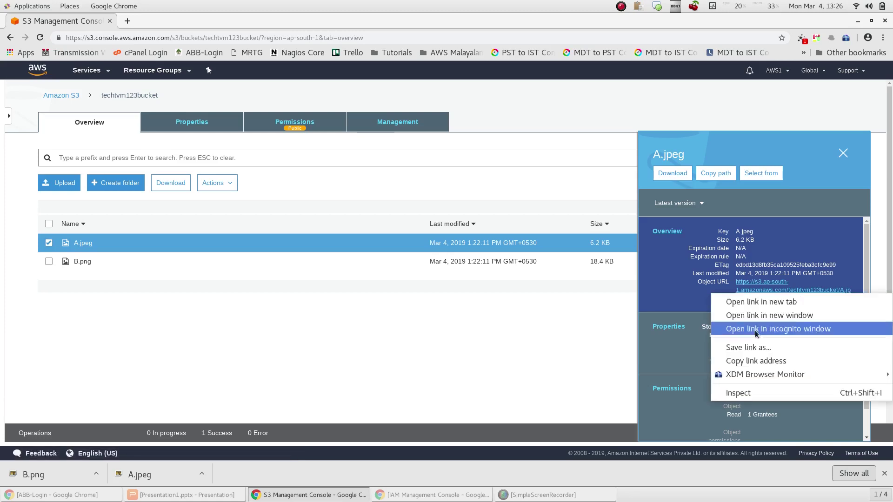
{"action": "left_click", "coordinate": [756, 361]}
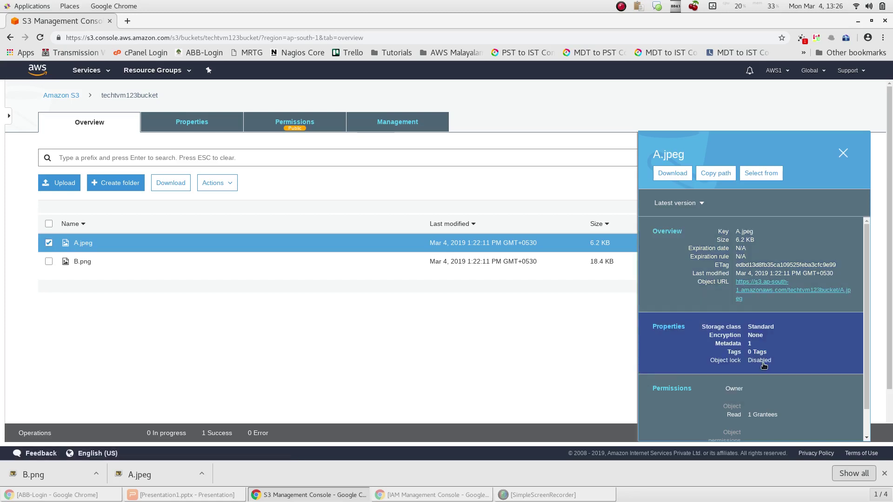
- Load the copied A.jpeg object URL in a new browser tab to test public access
{"action": "left_click", "coordinate": [127, 21]}
{"action": "right_click", "coordinate": [139, 37]}
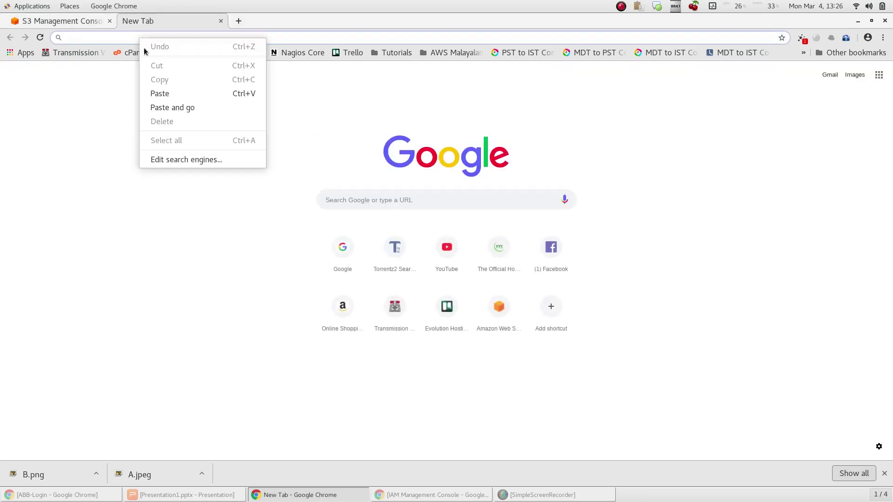
{"action": "left_click", "coordinate": [160, 93]}
{"action": "key", "text": "Return"}
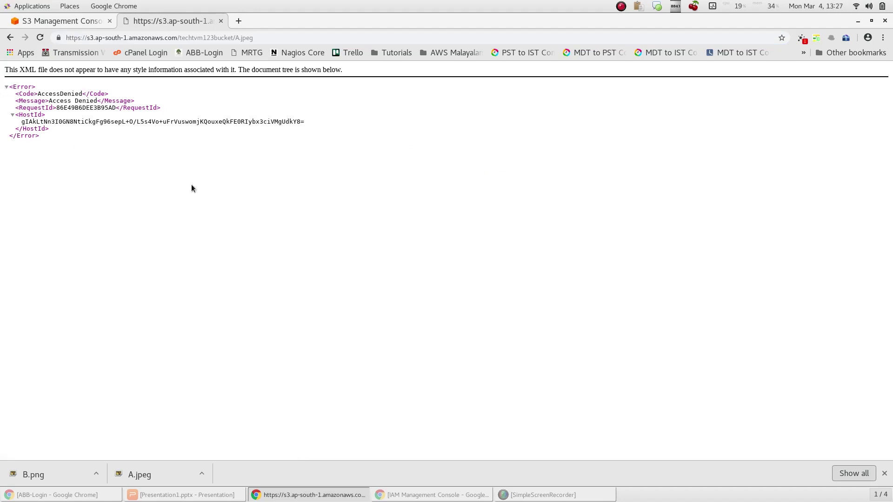
- Copy the object URL of B.png from the bucket and load it in another new browser tab
{"action": "left_click", "coordinate": [61, 21]}
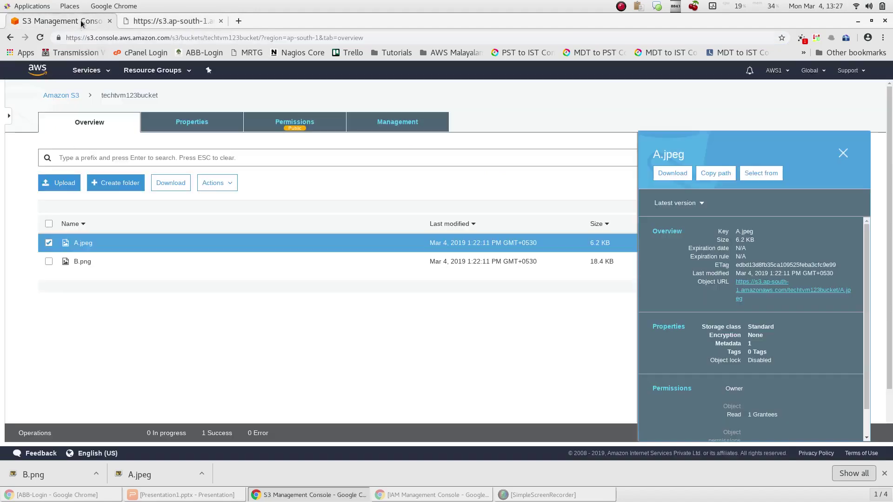
{"action": "left_click", "coordinate": [48, 242]}
{"action": "left_click", "coordinate": [49, 262]}
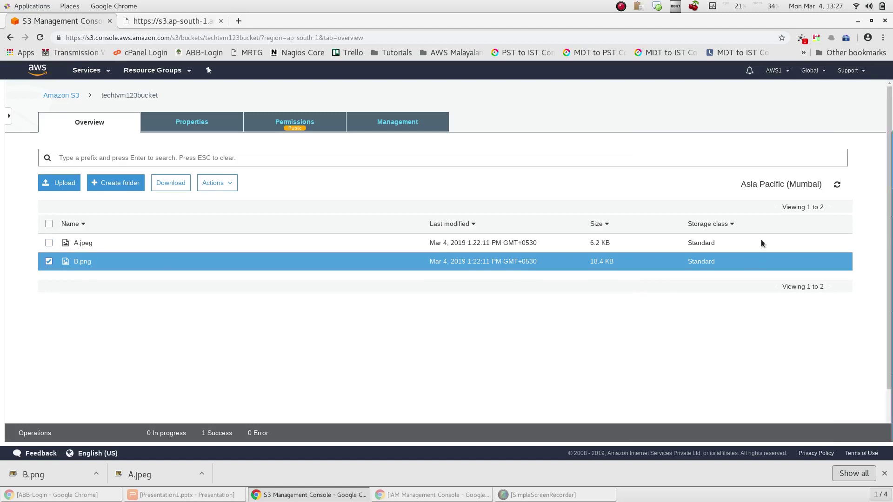
{"action": "right_click", "coordinate": [765, 296]}
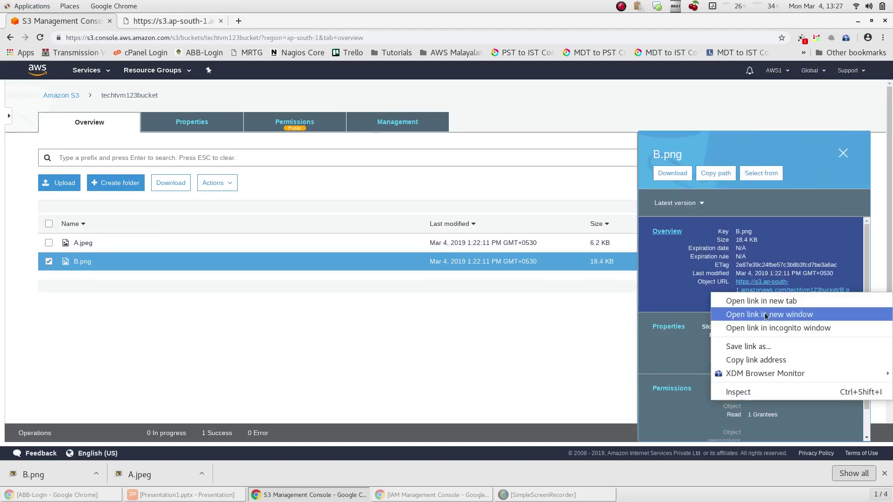
{"action": "left_click", "coordinate": [767, 359]}
{"action": "left_click", "coordinate": [239, 21]}
{"action": "right_click", "coordinate": [242, 36]}
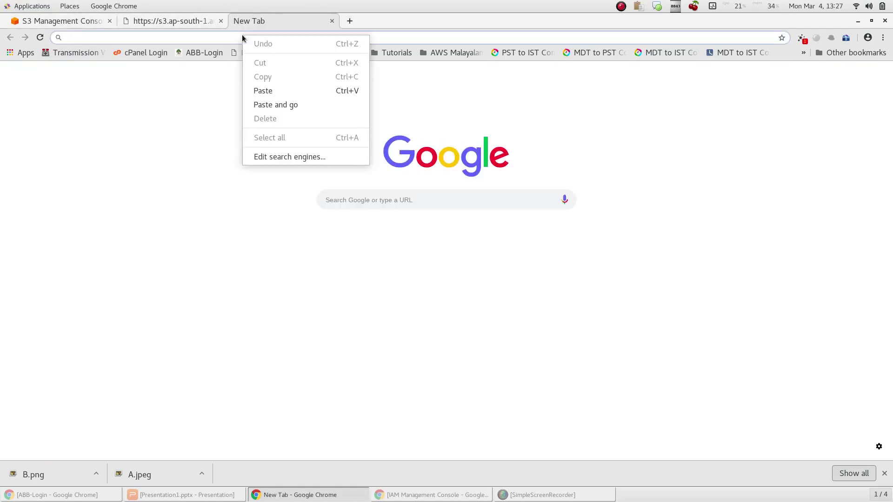
{"action": "left_click", "coordinate": [285, 110]}
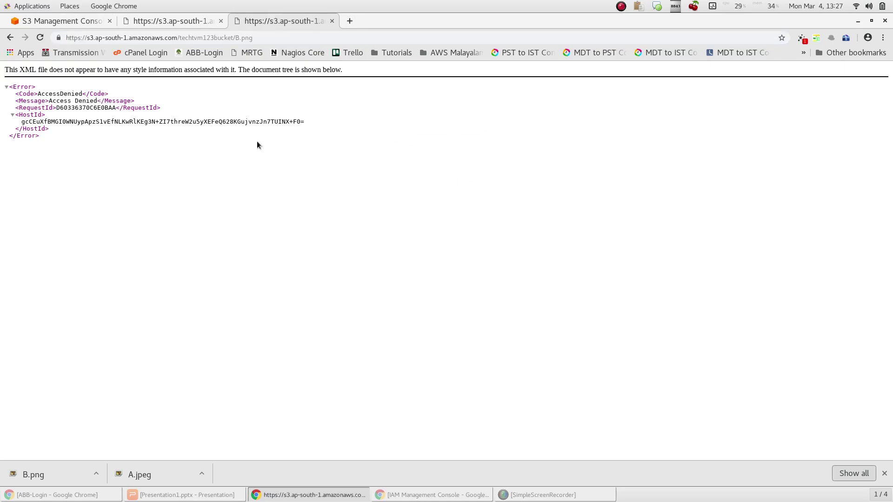
- Return to the S3 console, select only A.jpeg and open its object permissions
{"action": "left_click", "coordinate": [72, 19]}
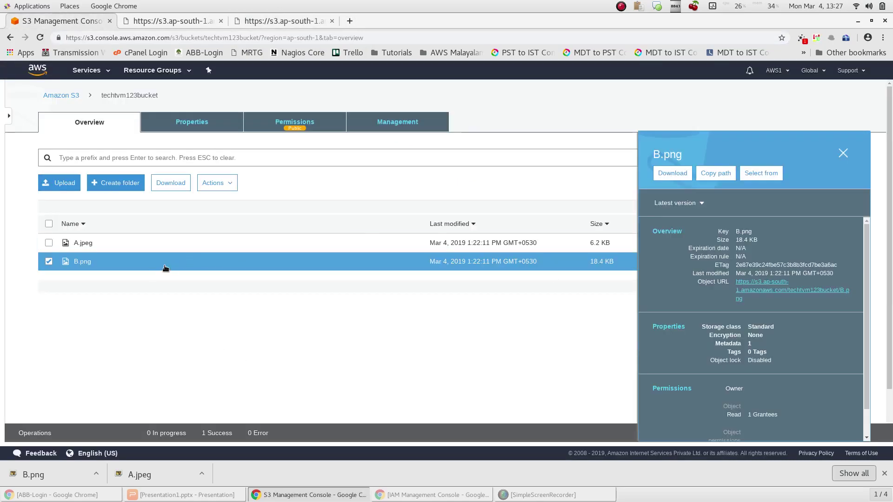
{"action": "left_click", "coordinate": [48, 261]}
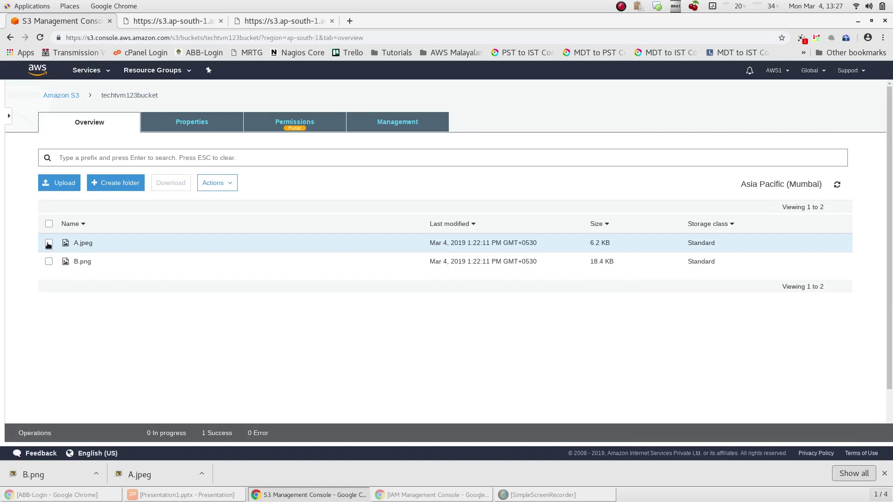
{"action": "left_click", "coordinate": [49, 243]}
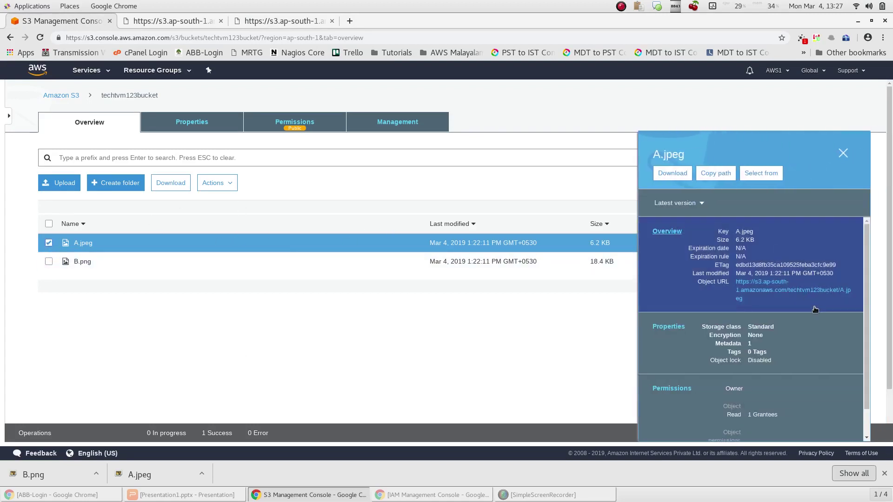
{"action": "left_click", "coordinate": [722, 421]}
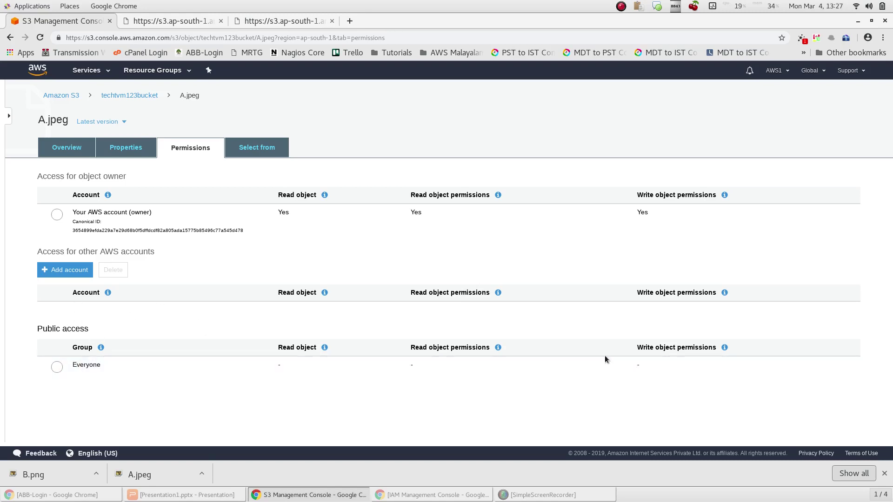
- Examine the response code on the A.jpeg URL page, highlight it, and return to the object's permissions
{"action": "left_click", "coordinate": [191, 20]}
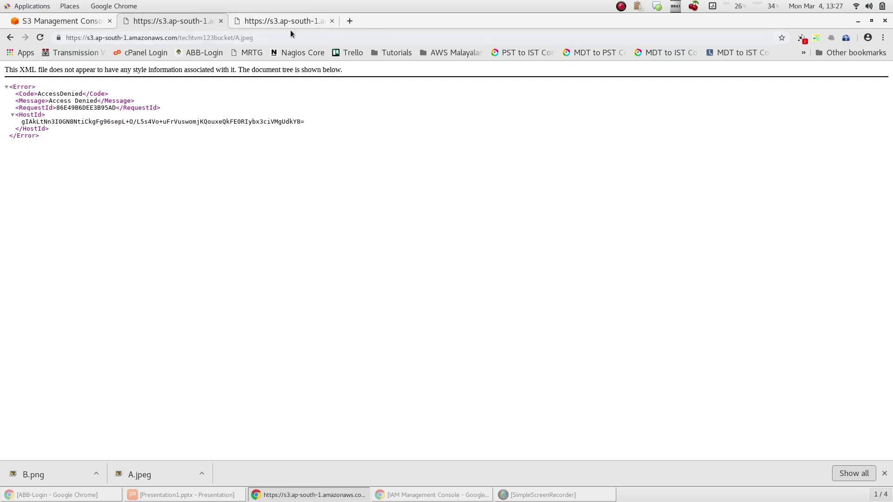
{"action": "left_click_drag", "start_coordinate": [37, 93], "coordinate": [82, 94]}
{"action": "left_click", "coordinate": [85, 18]}
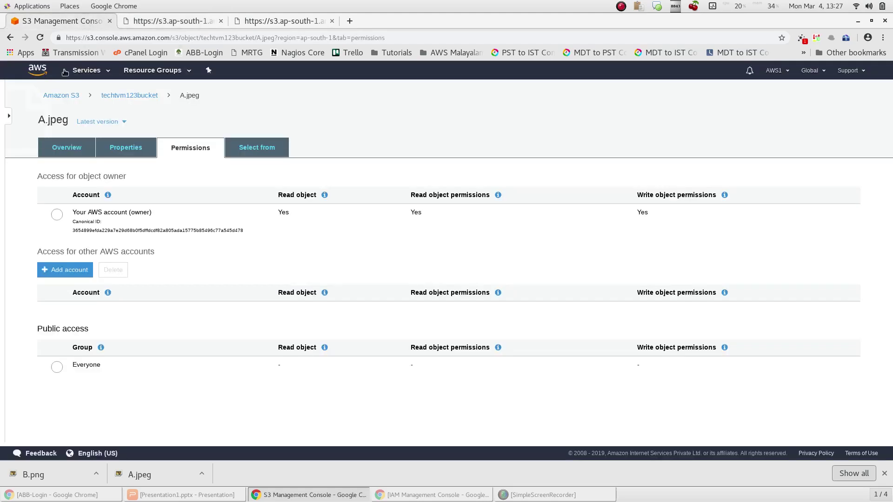
- Grant the Everyone group Read object access to A.jpeg and save
{"action": "left_click", "coordinate": [70, 375]}
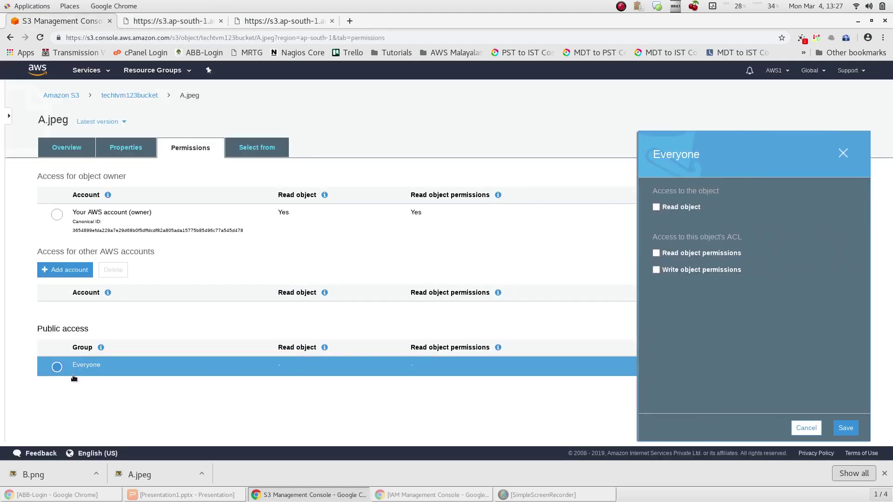
{"action": "left_click", "coordinate": [657, 208]}
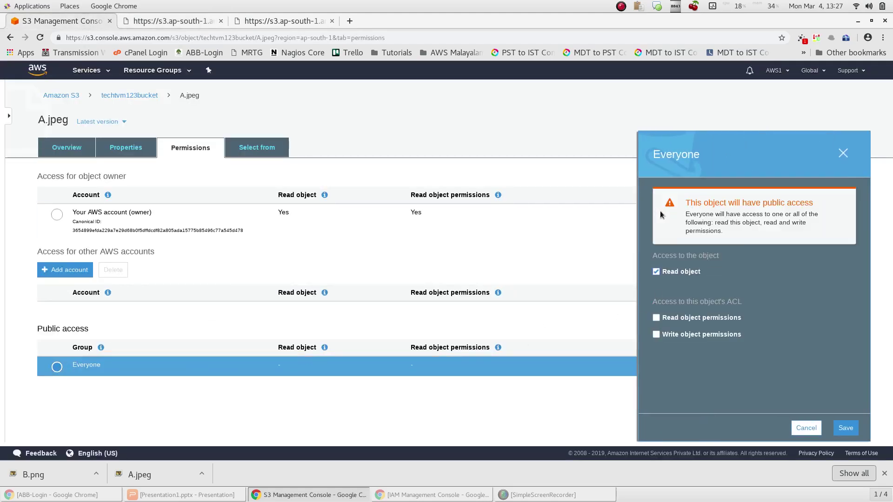
{"action": "left_click", "coordinate": [852, 433]}
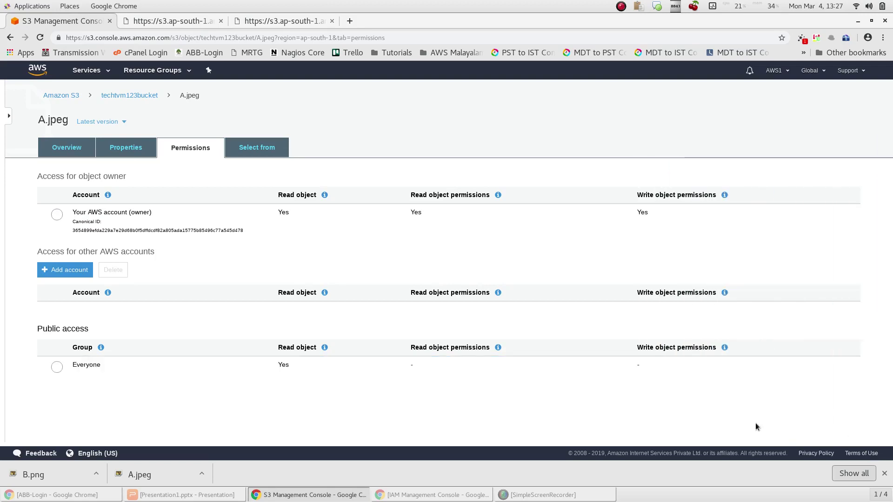
- Reload the A.jpeg and B.png object URL pages to test public access to each file
{"action": "left_click", "coordinate": [178, 20]}
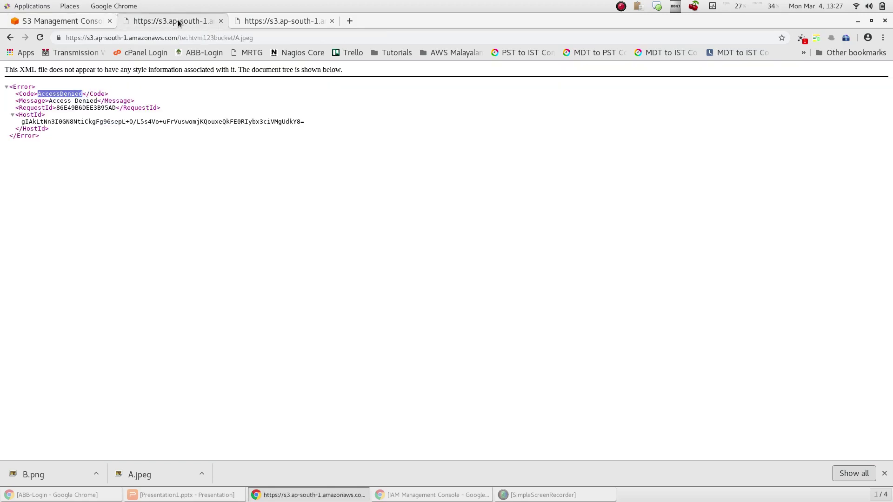
{"action": "left_click", "coordinate": [40, 38]}
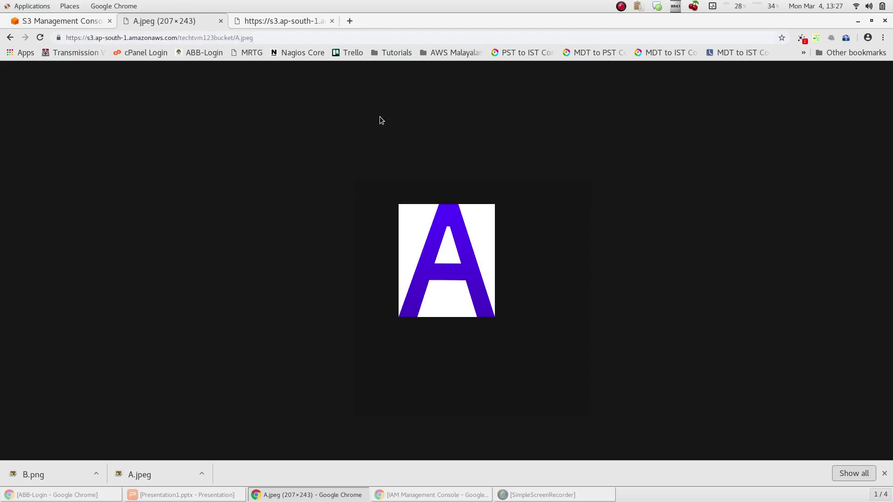
{"action": "left_click", "coordinate": [324, 24]}
{"action": "left_click", "coordinate": [40, 37]}
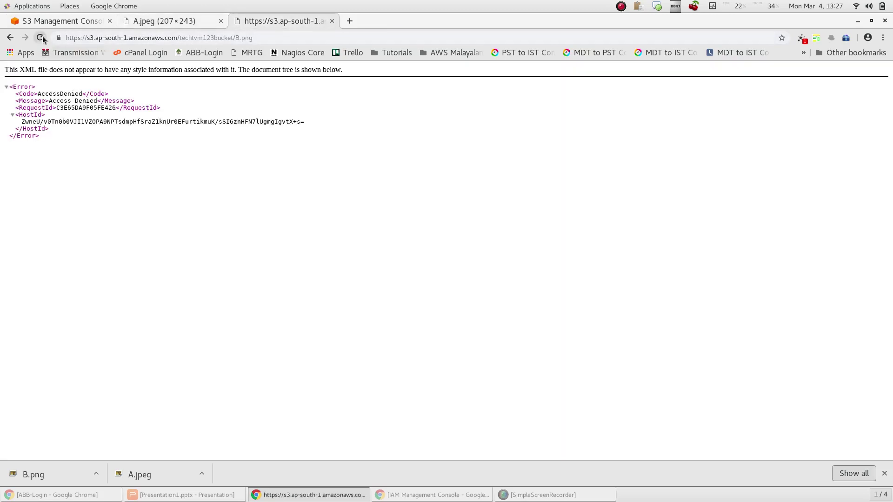
- Open the object permissions of B.png in the S3 console, grant the Everyone group Read object access, and save
{"action": "left_click", "coordinate": [72, 24]}
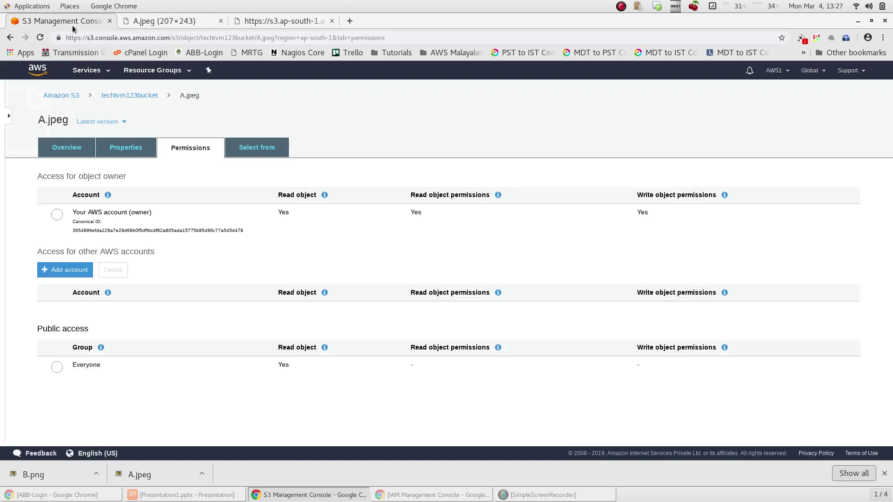
{"action": "left_click", "coordinate": [132, 97]}
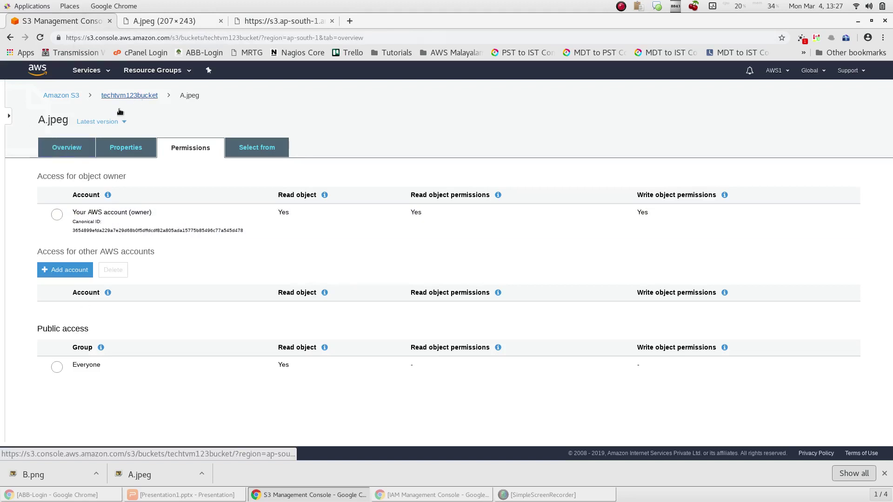
{"action": "left_click", "coordinate": [48, 261]}
{"action": "left_click", "coordinate": [692, 404]}
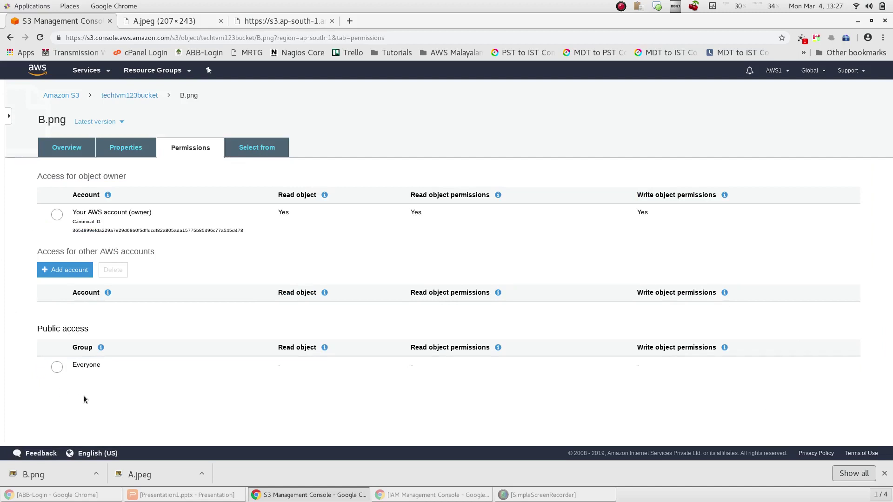
{"action": "left_click", "coordinate": [57, 367]}
{"action": "left_click", "coordinate": [656, 207]}
{"action": "left_click", "coordinate": [846, 427]}
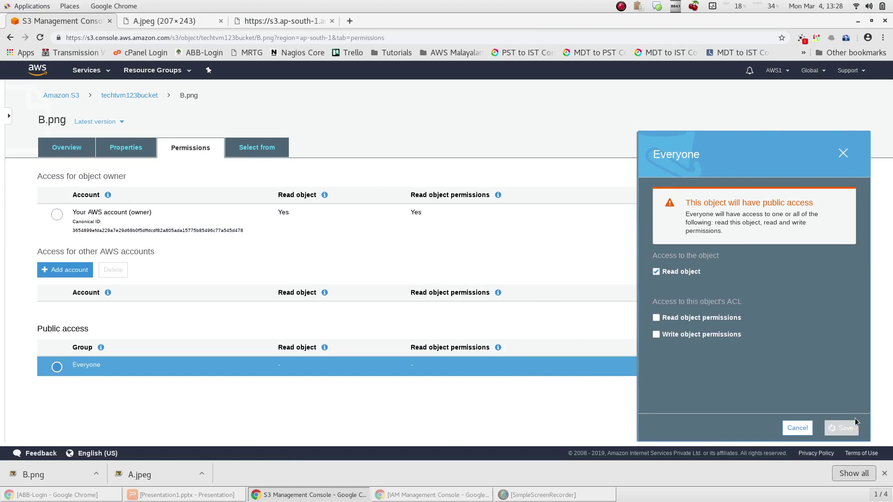
- Reload the B.png object URL to test its public access, and view the A.jpeg page again
{"action": "left_click", "coordinate": [248, 23]}
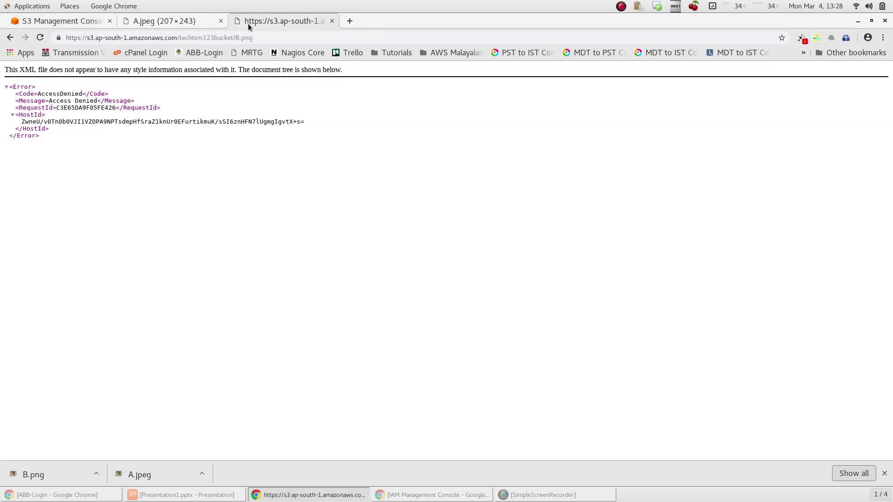
{"action": "left_click", "coordinate": [40, 38]}
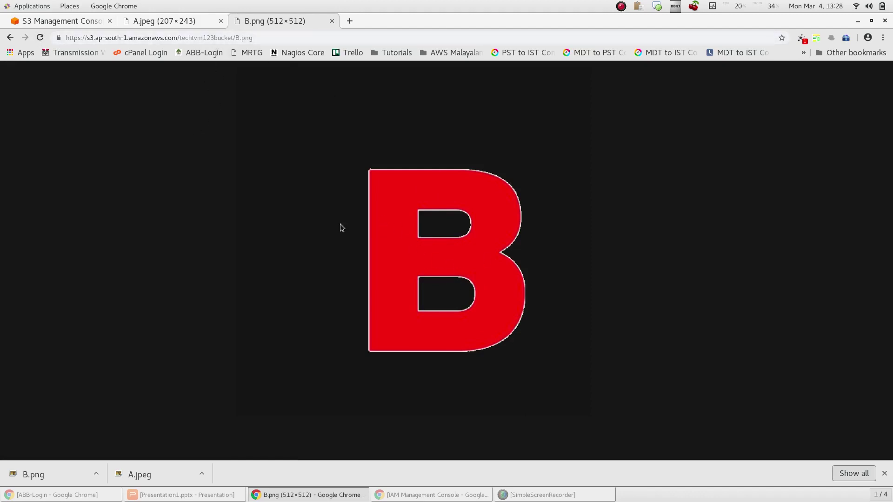
{"action": "left_click", "coordinate": [173, 21]}
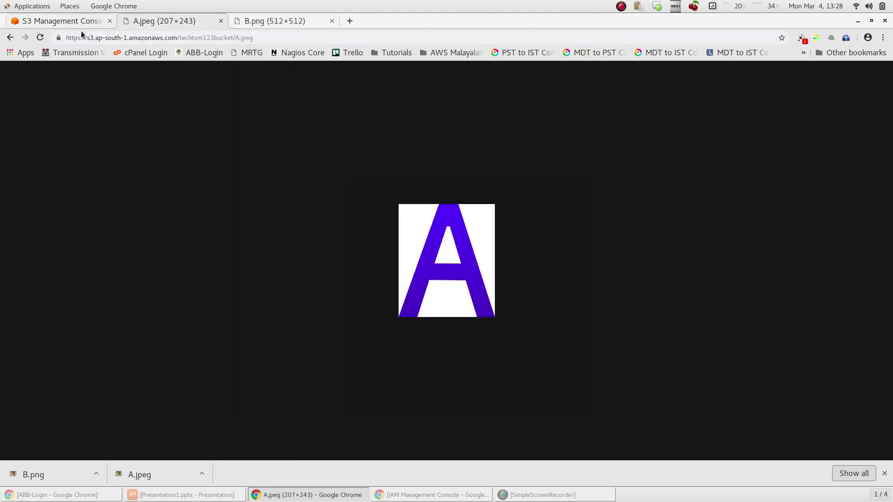
- Return to the S3 bucket list and open the access control list in the permissions of techtvm123bucket
{"action": "left_click", "coordinate": [70, 21]}
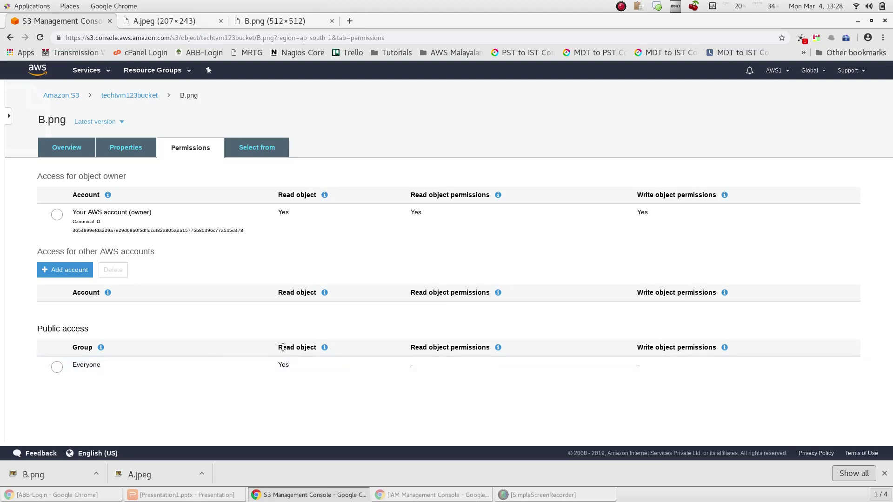
{"action": "left_click", "coordinate": [63, 95]}
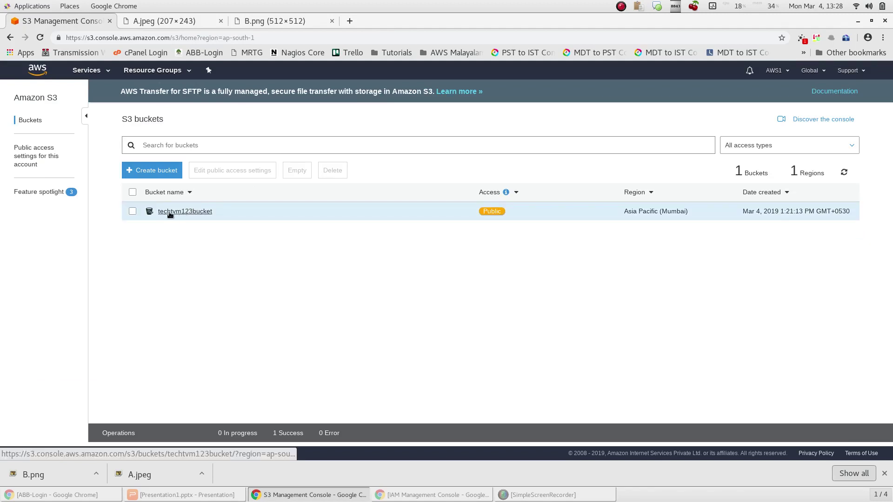
{"action": "left_click", "coordinate": [133, 212]}
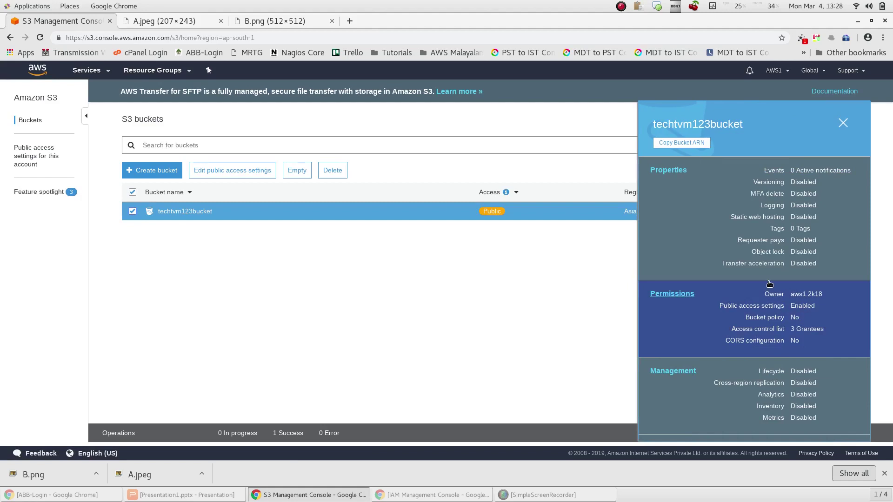
{"action": "left_click", "coordinate": [774, 323]}
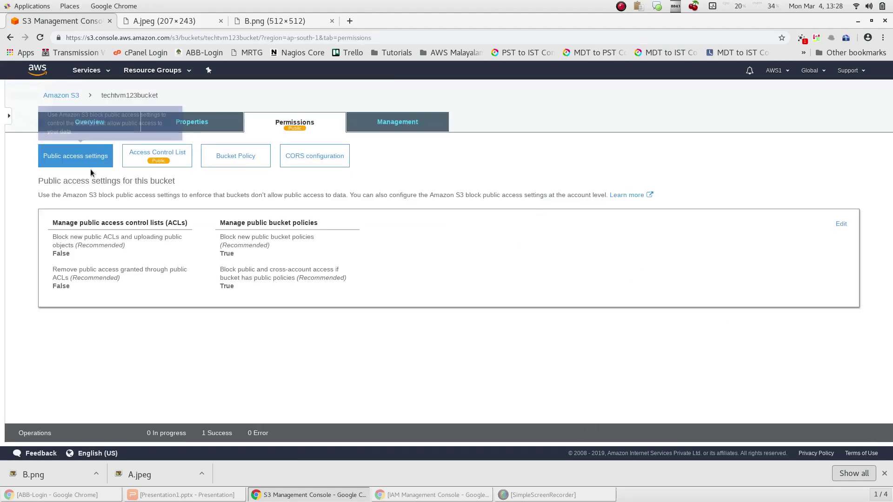
{"action": "left_click", "coordinate": [141, 162]}
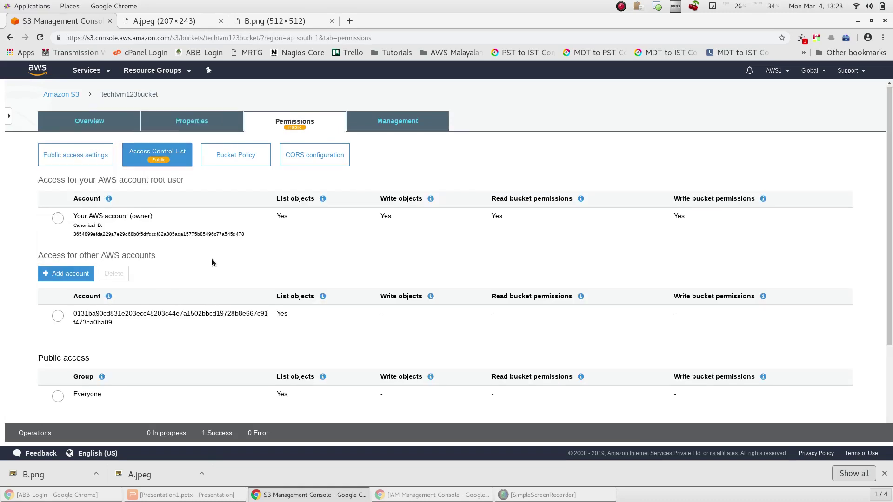
- Remove the Everyone group's List objects access from the bucket's access control list and save
{"action": "scroll", "coordinate": [211, 258], "scroll_direction": "down", "scroll_amount": 3}
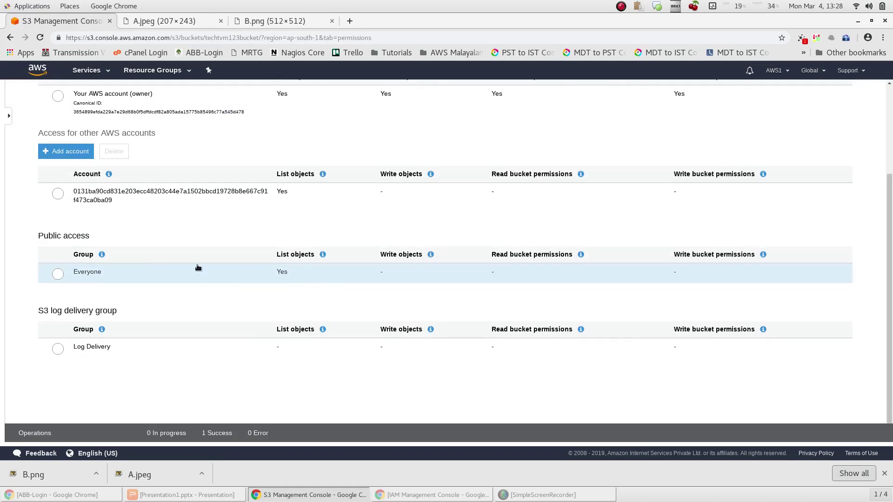
{"action": "left_click", "coordinate": [55, 275]}
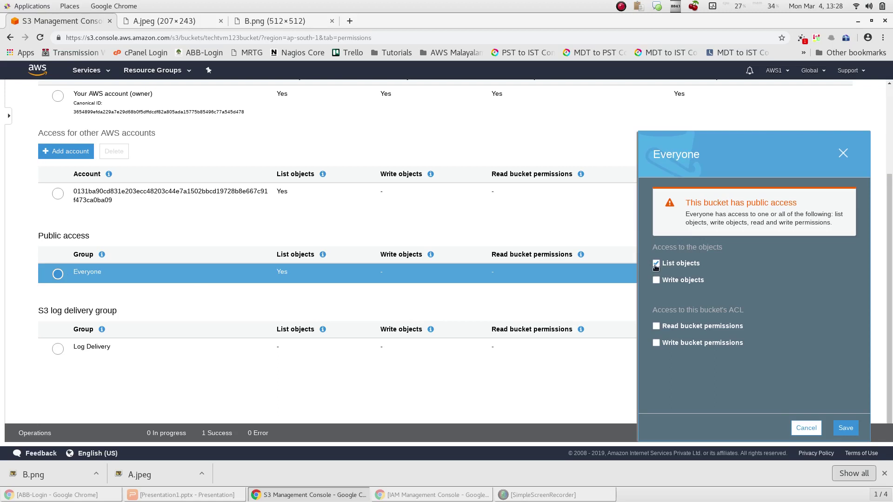
{"action": "left_click", "coordinate": [845, 428]}
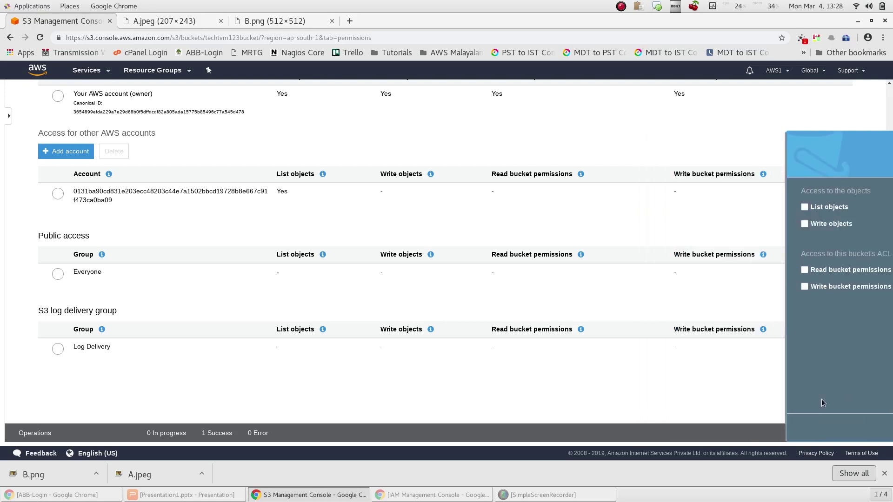
{"action": "scroll", "coordinate": [484, 225], "scroll_direction": "up", "scroll_amount": 5}
{"action": "scroll", "coordinate": [399, 241], "scroll_direction": "down", "scroll_amount": 5}
{"action": "scroll", "coordinate": [398, 248], "scroll_direction": "up", "scroll_amount": 5}
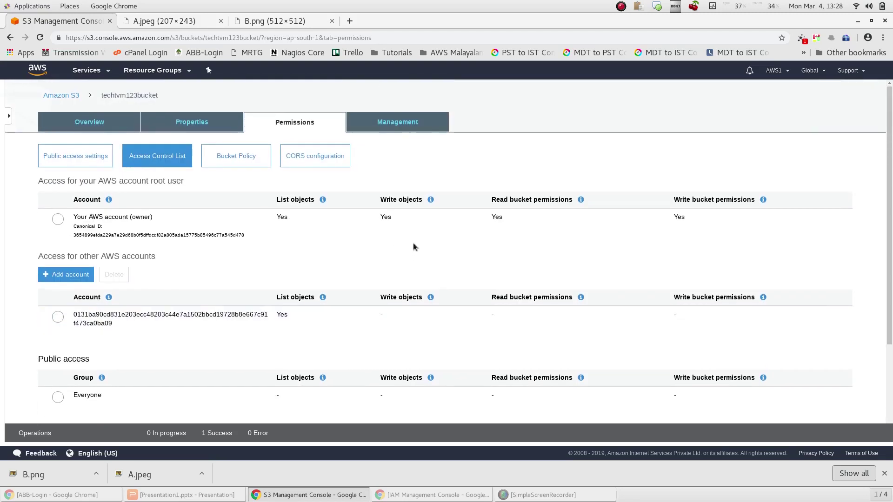
- Go to the bucket list, recheck the A.jpeg and B.png URL pages for public access, and return to the S3 console
{"action": "left_click", "coordinate": [59, 95]}
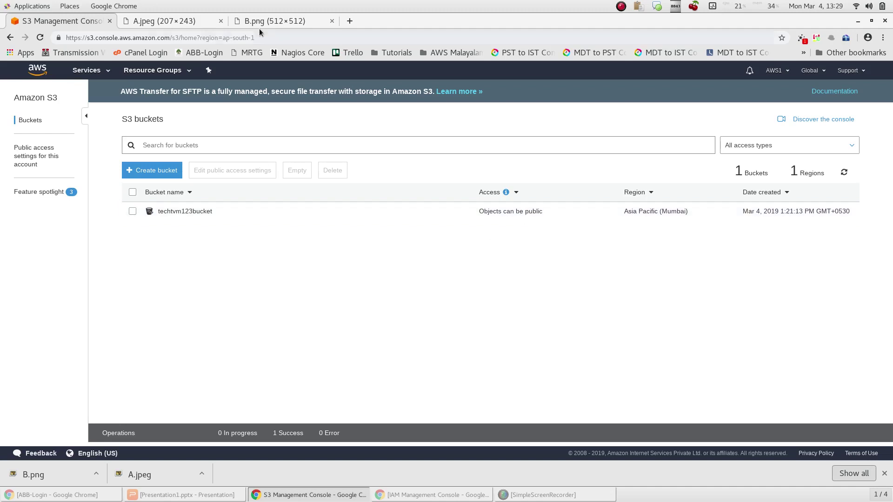
{"action": "left_click", "coordinate": [176, 23]}
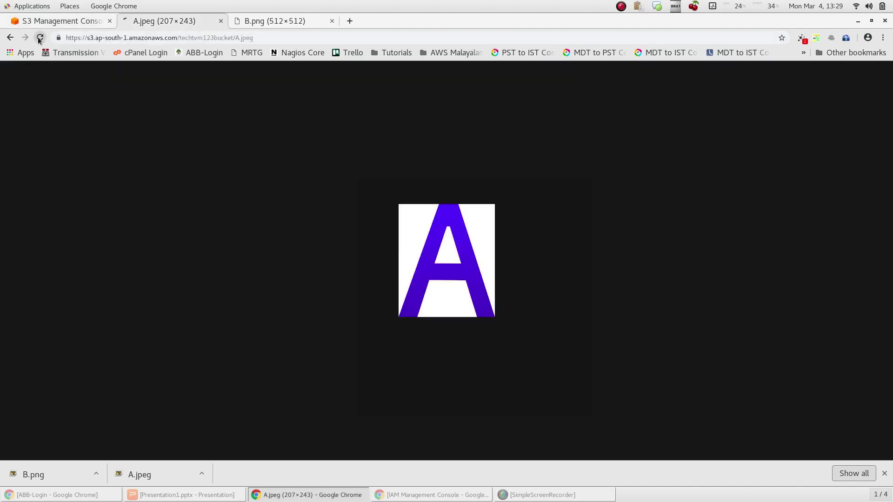
{"action": "left_click", "coordinate": [270, 22]}
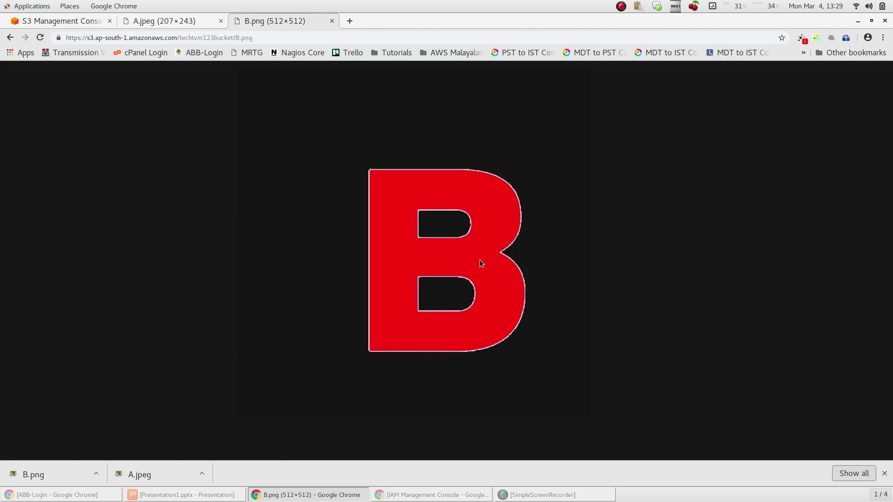
{"action": "left_click", "coordinate": [76, 24]}
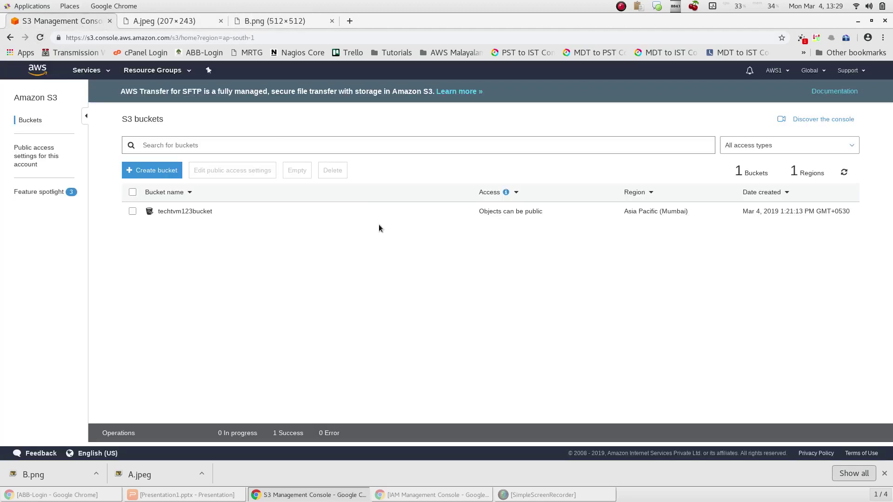
- Check the objects in techtvm123bucket and open the bucket's public access settings for editing
{"action": "left_click", "coordinate": [191, 213]}
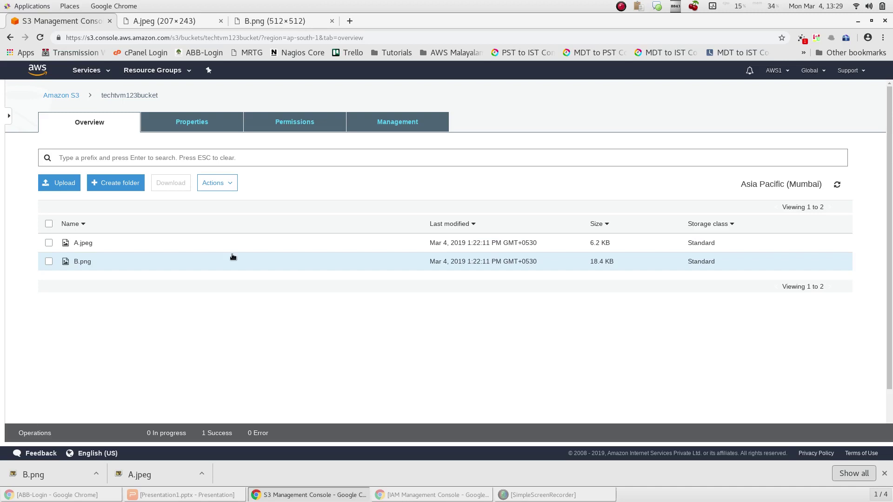
{"action": "left_click", "coordinate": [61, 96]}
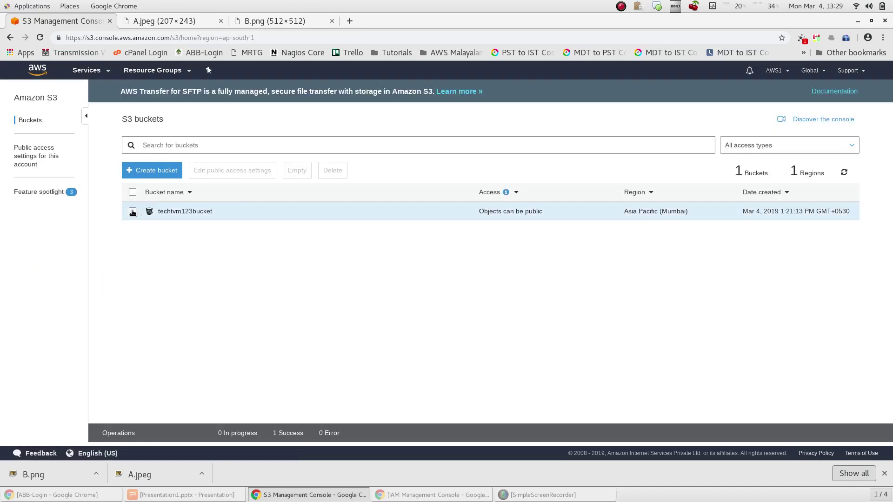
{"action": "left_click", "coordinate": [150, 214]}
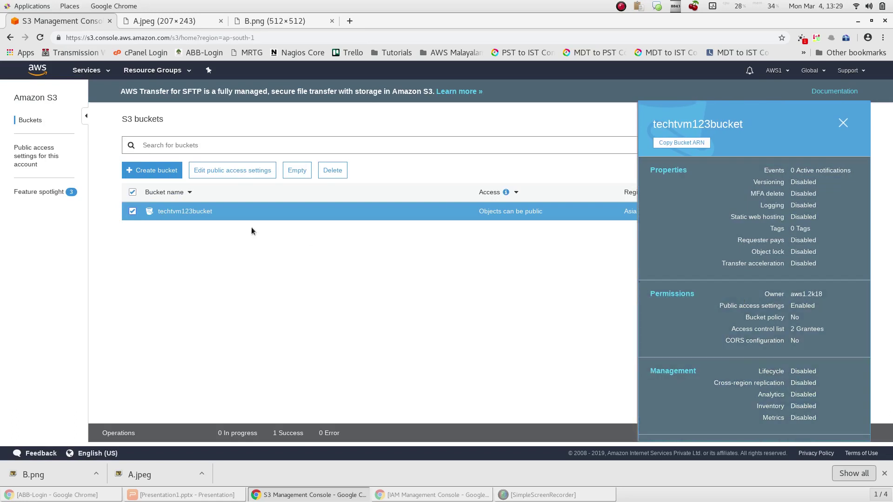
{"action": "left_click", "coordinate": [745, 331]}
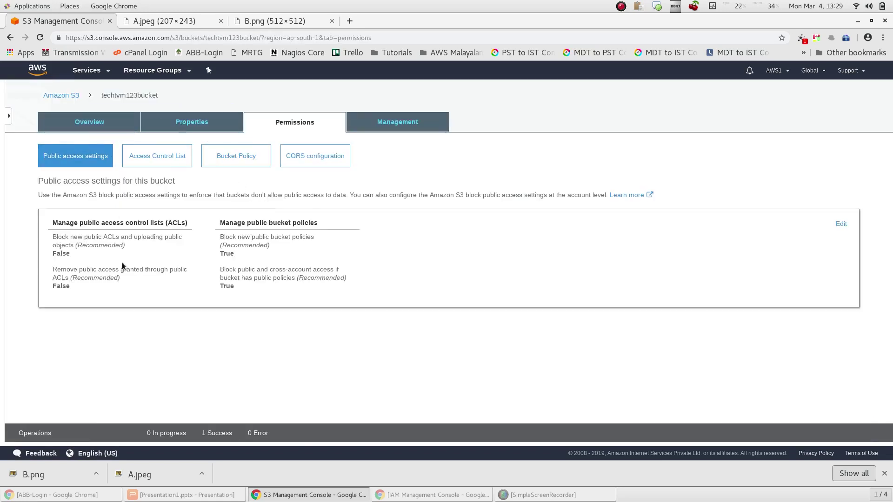
{"action": "left_click", "coordinate": [842, 225]}
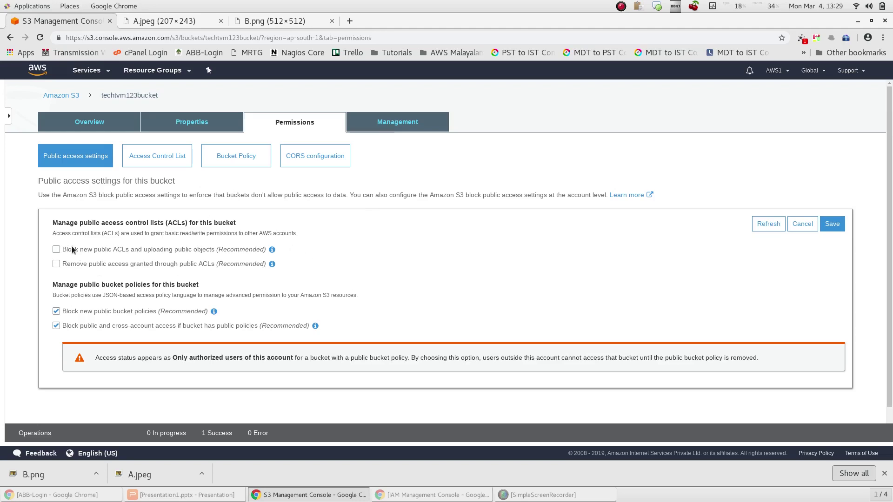
- Review the access control list of techtvm123bucket and return to the bucket's object list
{"action": "left_click", "coordinate": [158, 156]}
{"action": "scroll", "coordinate": [125, 295], "scroll_direction": "down", "scroll_amount": 2}
{"action": "scroll", "coordinate": [124, 295], "scroll_direction": "down", "scroll_amount": 1}
{"action": "scroll", "coordinate": [143, 315], "scroll_direction": "up", "scroll_amount": 3}
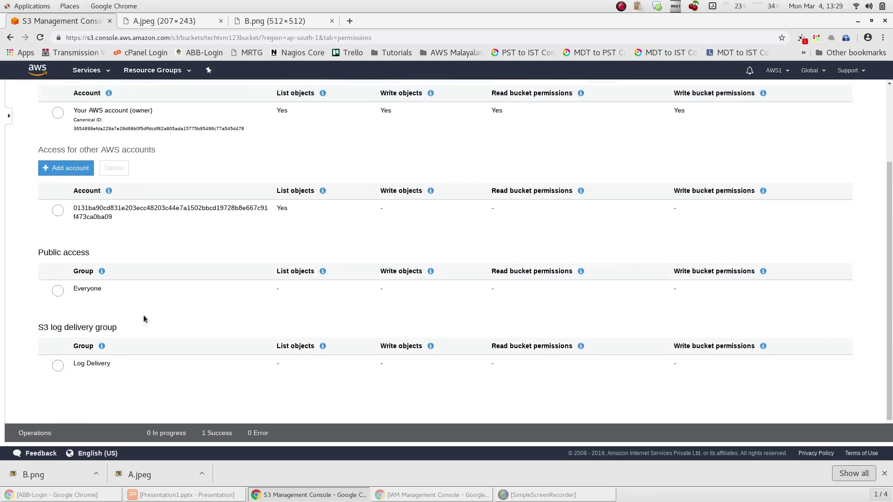
{"action": "left_click", "coordinate": [85, 125]}
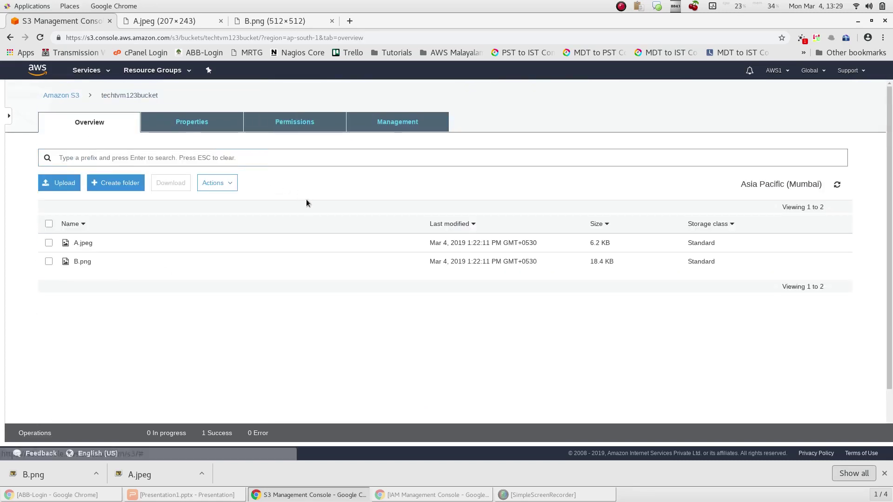